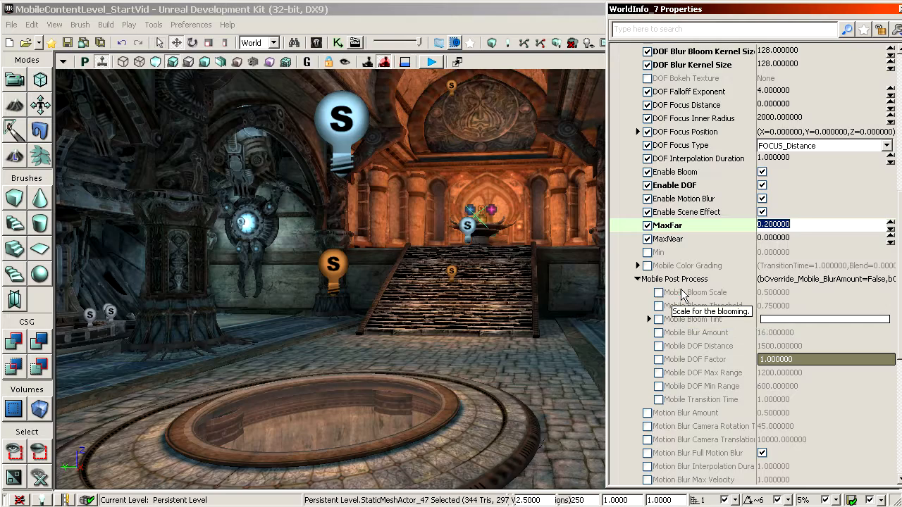
Enable all the Mobile Post Process overrides, from Mobile Bloom Scale through Mobile Transition Time
click(659, 292)
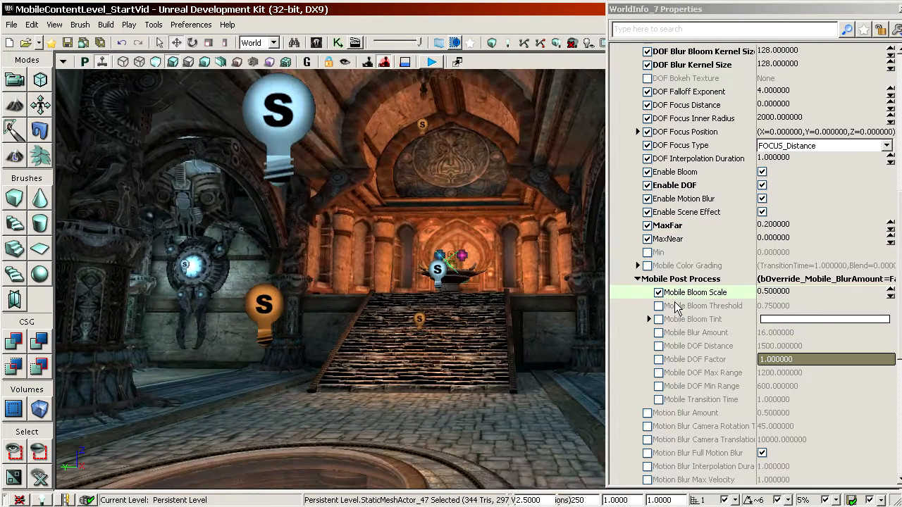
click(658, 306)
click(659, 319)
click(658, 333)
click(658, 346)
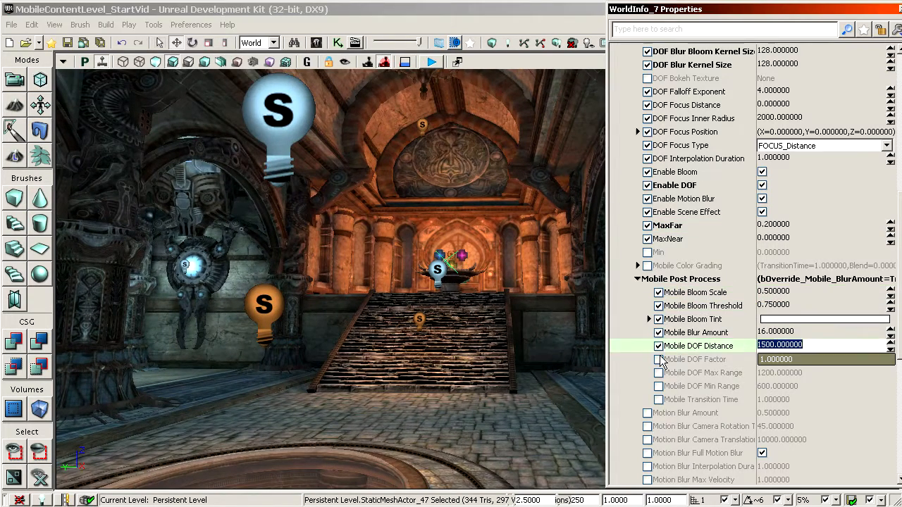
click(658, 359)
click(658, 373)
click(659, 386)
click(658, 400)
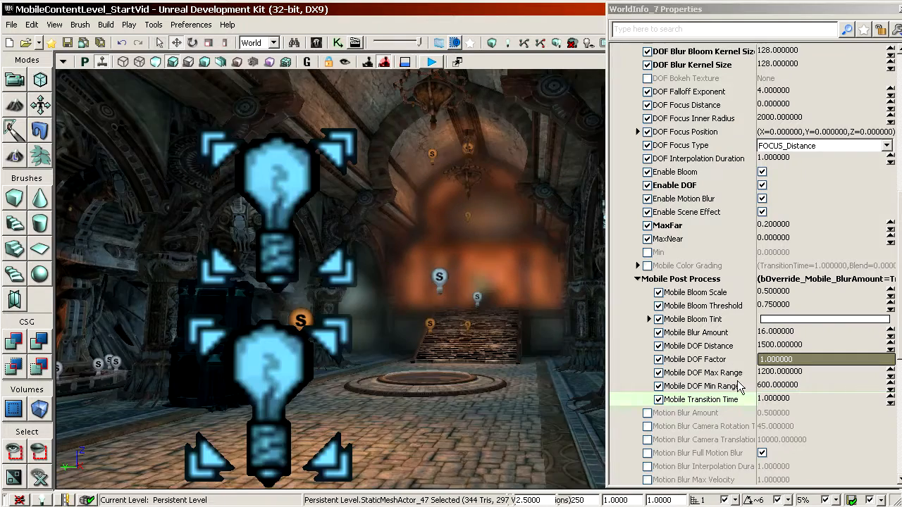
Try a Mobile DOF Distance of 2048, and set it to 3072
click(739, 347)
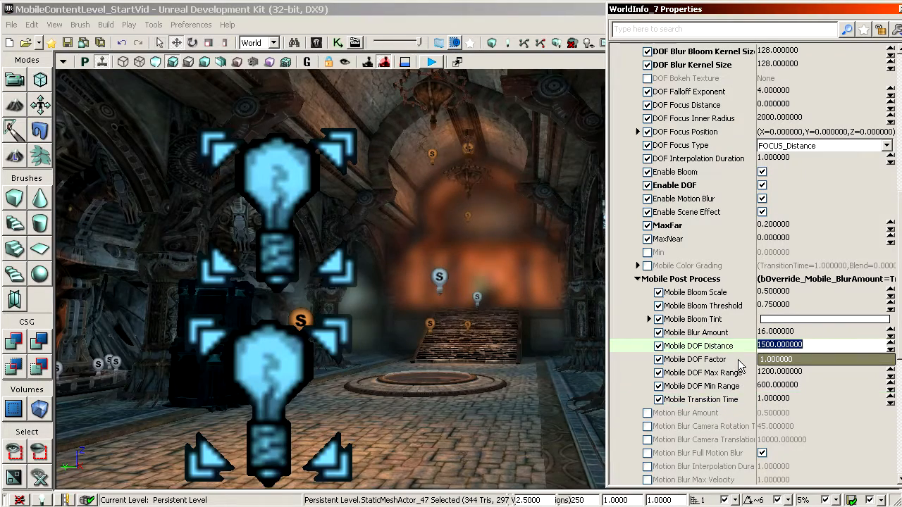
text(2048)
key(Return)
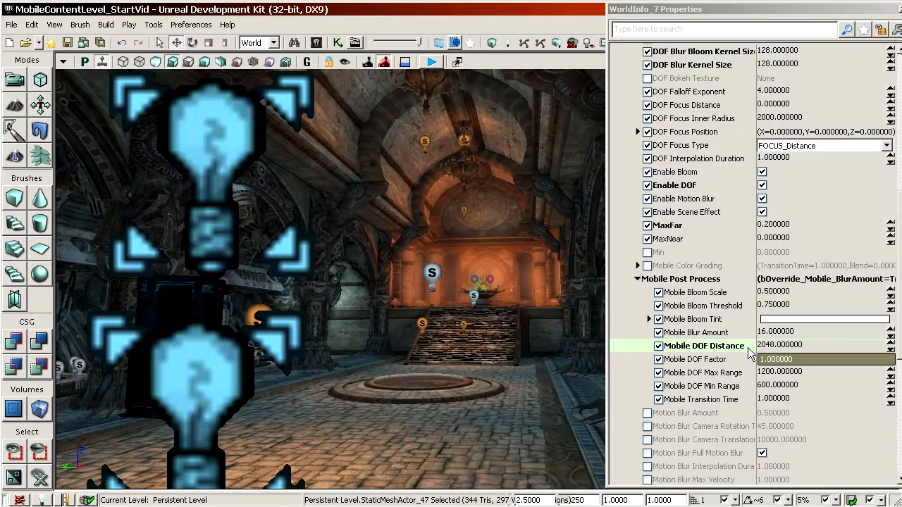
click(749, 348)
text(3072)
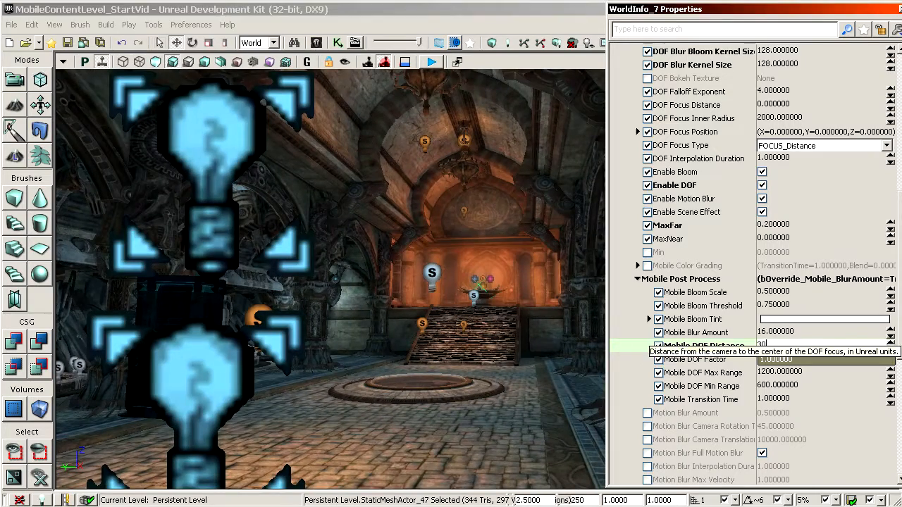
key(Return)
right_drag(541, 362, 546, 362)
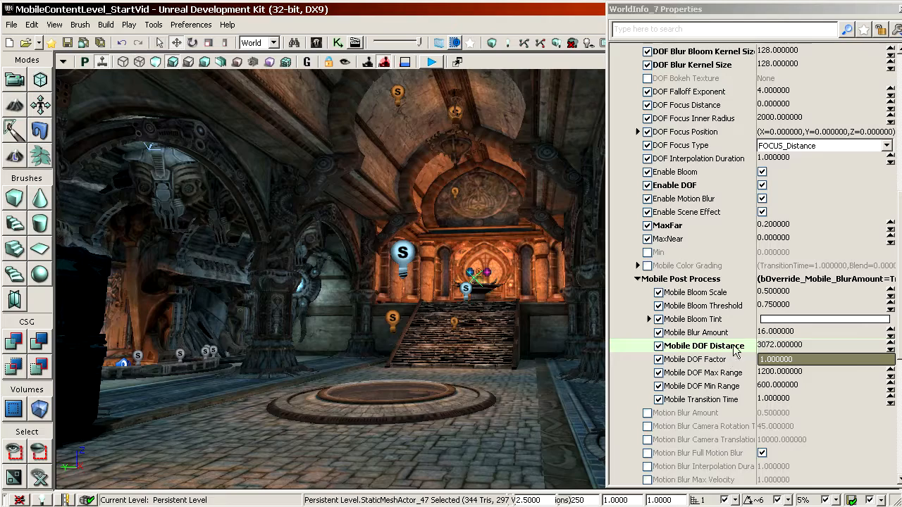
Set the Mobile Bloom Scale to 4 and bring the glowing machine on the wall into close view
click(713, 296)
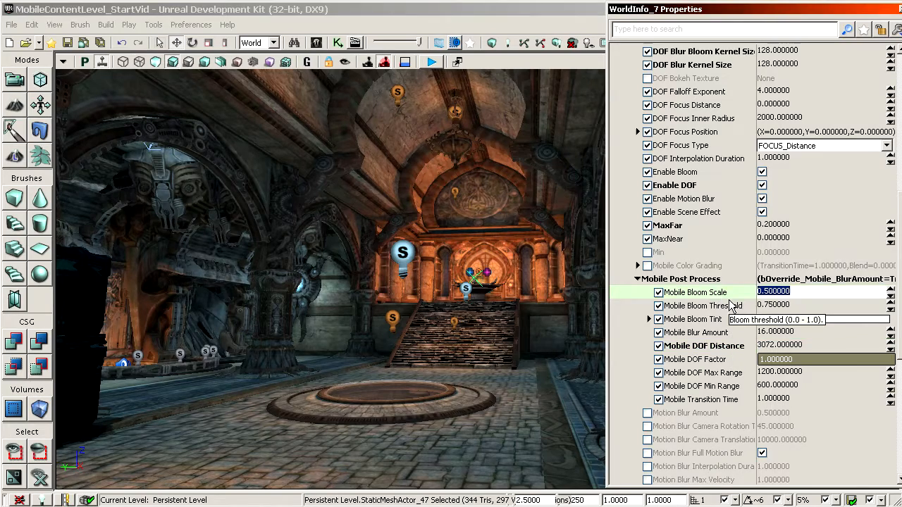
text(4)
key(Return)
text(4)
key(Return)
mouse_move(541, 338)
right_down()
mouse_move(585, 328)
mouse_move(548, 340)
right_up()
Try a Mobile Bloom Scale of 1
click(738, 291)
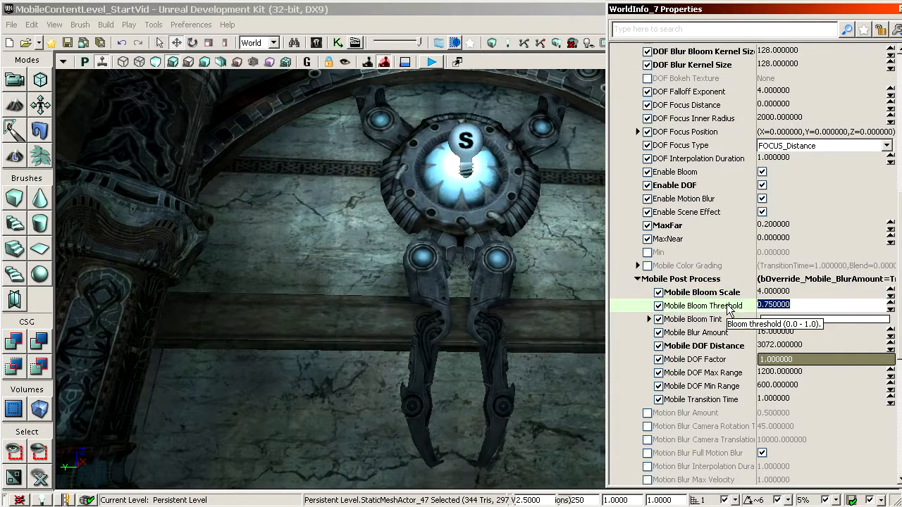
click(716, 316)
text(1)
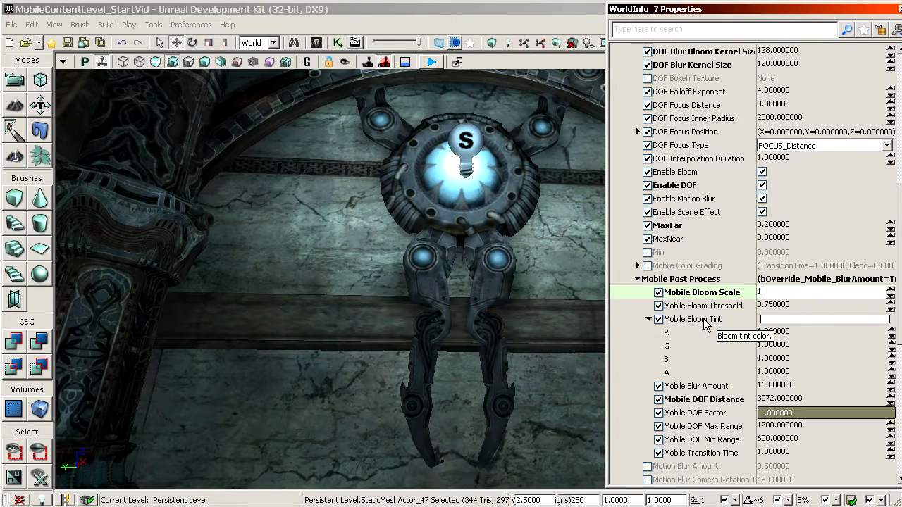
click(702, 319)
key(Return)
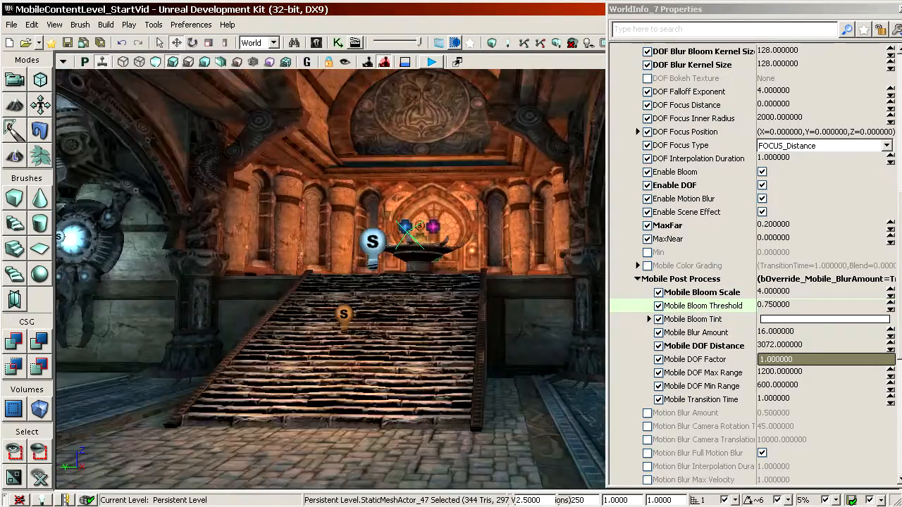
Examine the bloom around the hall and the Mobile Bloom Threshold and Mobile Blur Amount settings
key(Up)
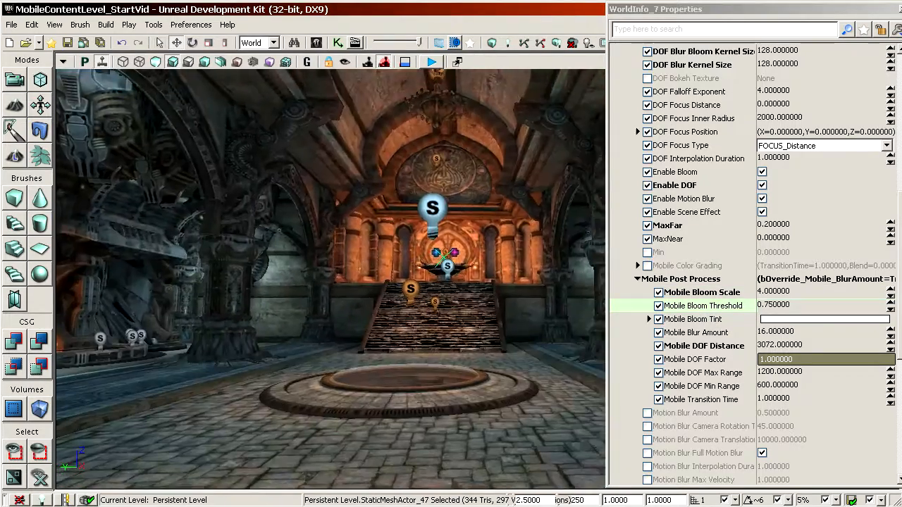
mouse_move(102, 440)
right_down()
mouse_move(120, 435)
mouse_move(102, 431)
right_up()
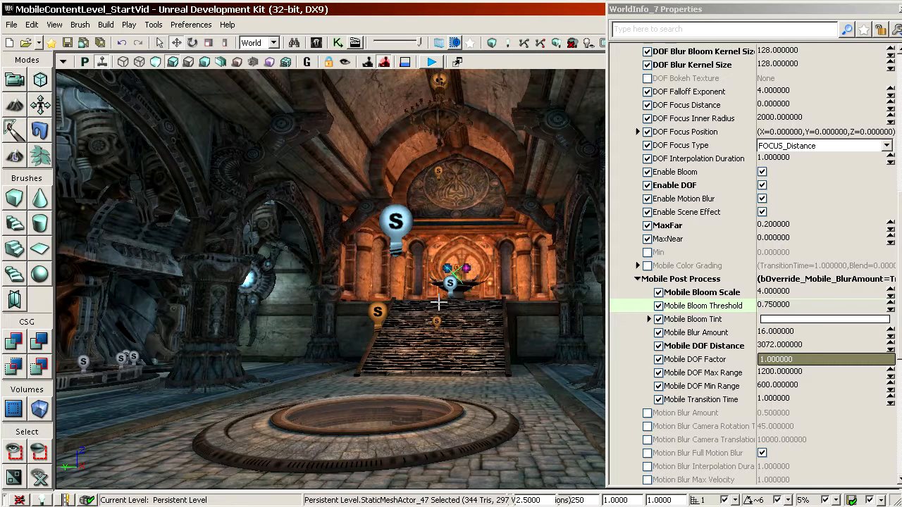
click(736, 310)
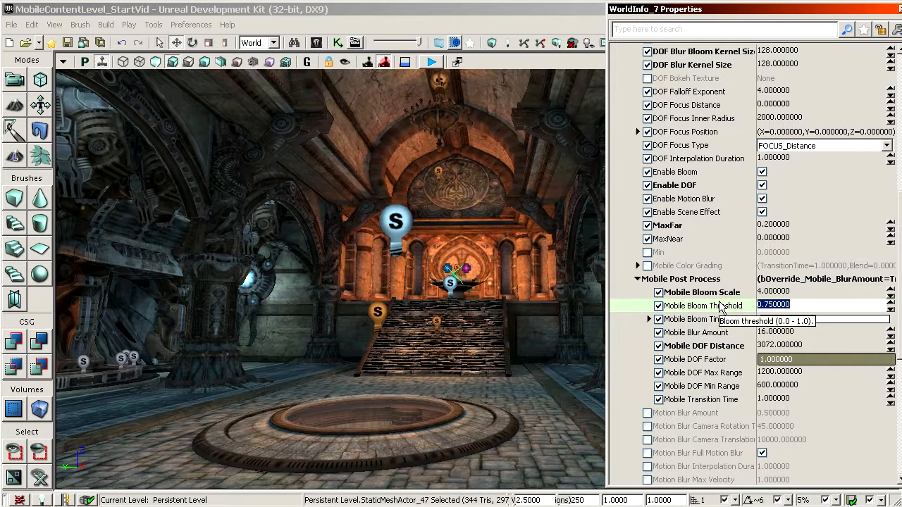
click(716, 335)
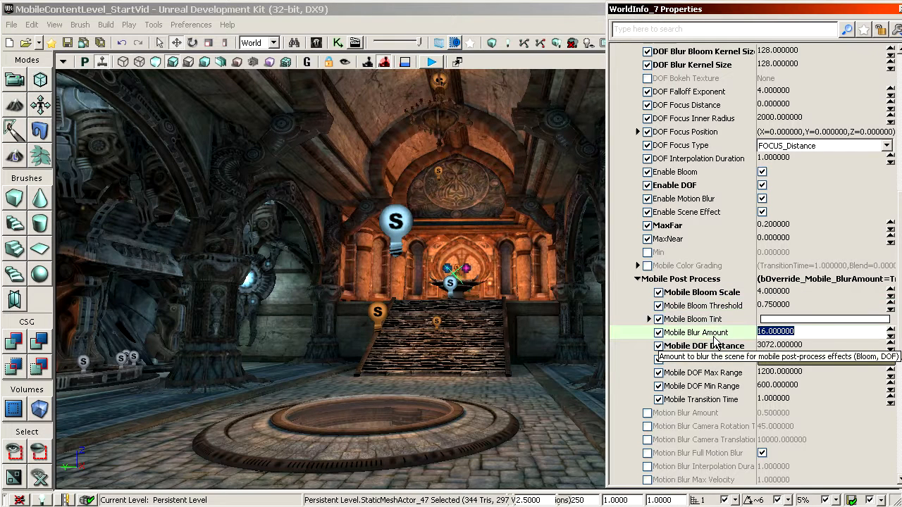
Collapse the Mobile Post Process settings, and enable and expand Mobile Color Grading
double_click(669, 279)
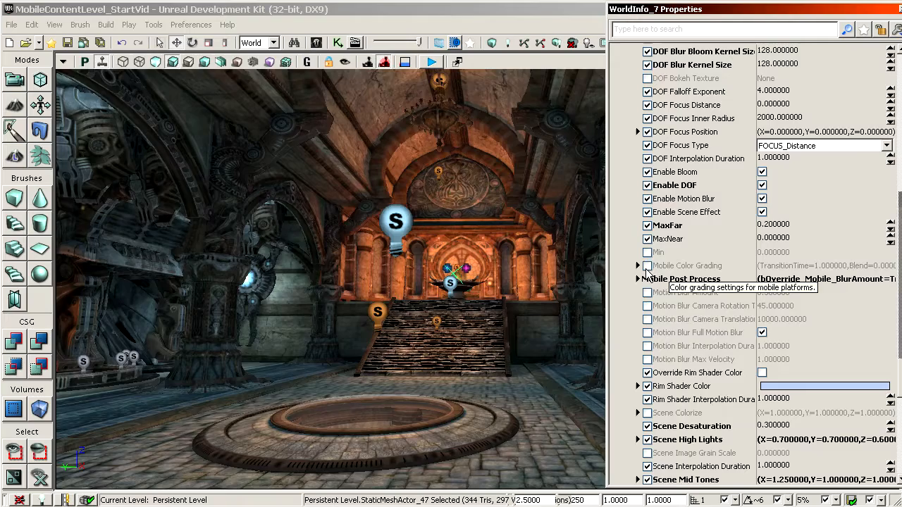
click(646, 265)
click(637, 266)
drag(439, 284, 445, 331)
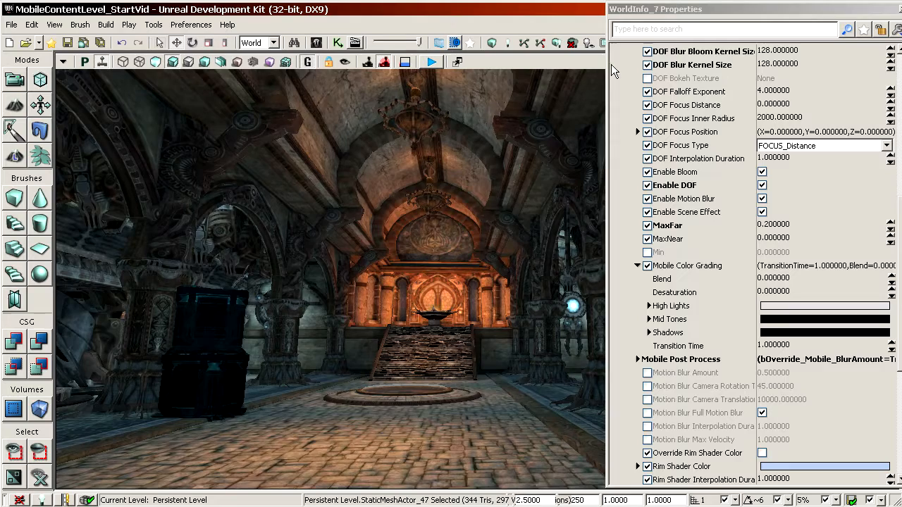
Move the WorldInfo properties window aside and examine the overall look of the hall in the viewport
drag(661, 14, 778, 34)
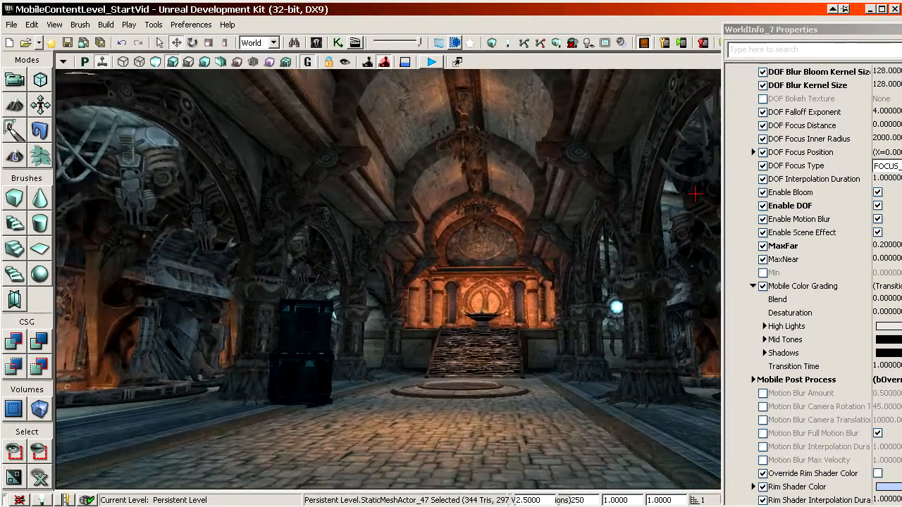
drag(470, 197, 474, 193)
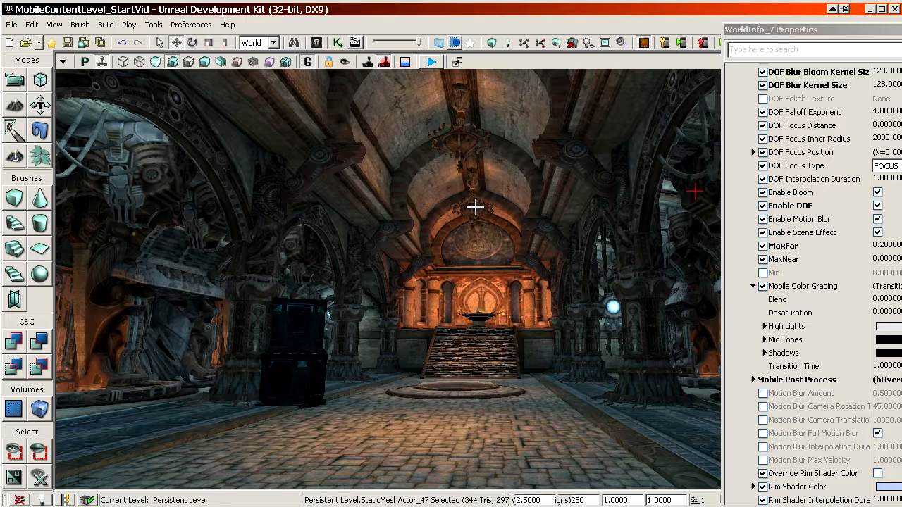
drag(793, 31, 627, 21)
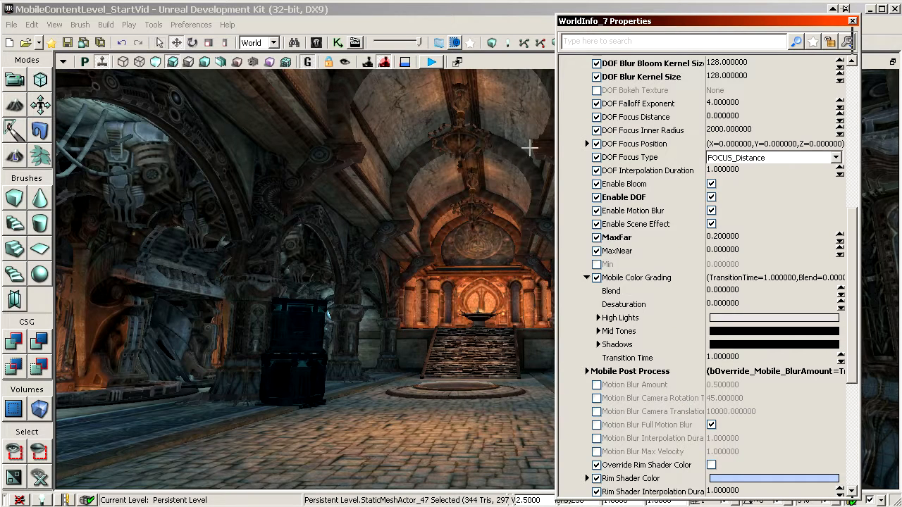
drag(613, 22, 764, 27)
drag(532, 203, 532, 189)
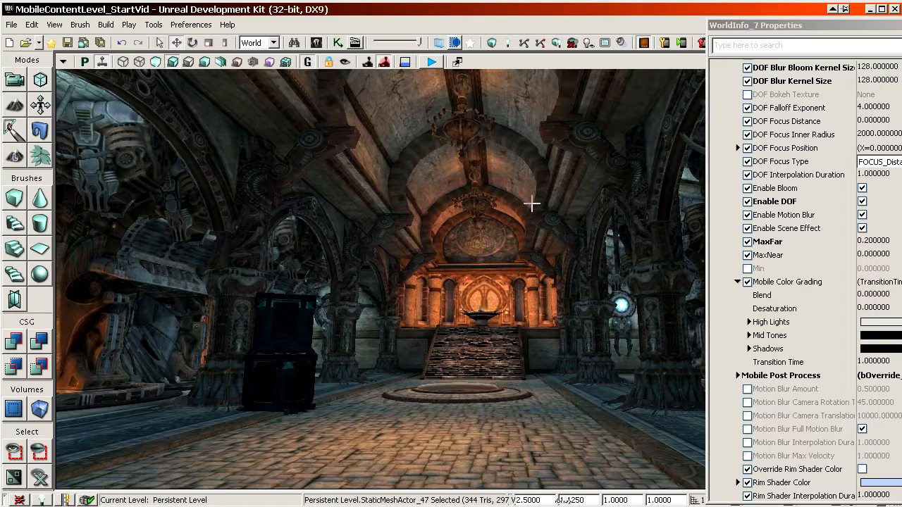
drag(764, 27, 597, 16)
double_click(619, 272)
double_click(614, 275)
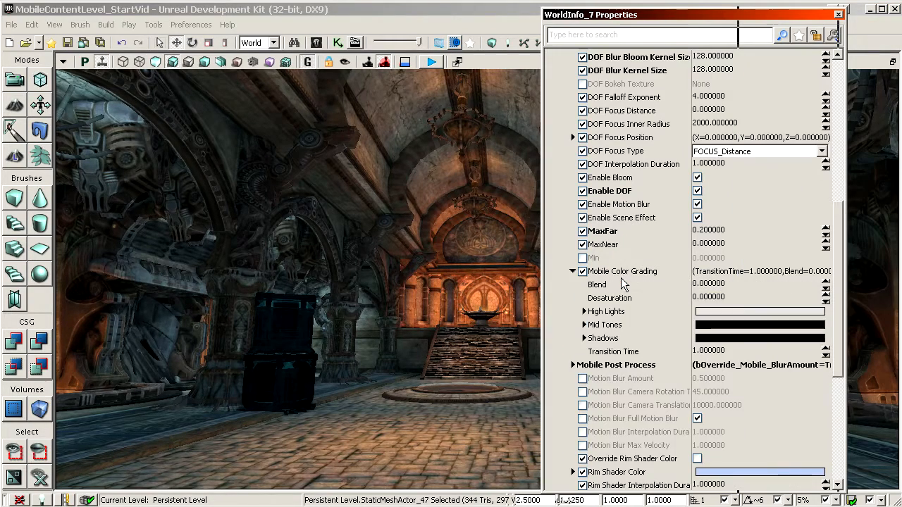
Set the Mobile Color Grading Blend to 1, comparing it with 0.5
click(605, 284)
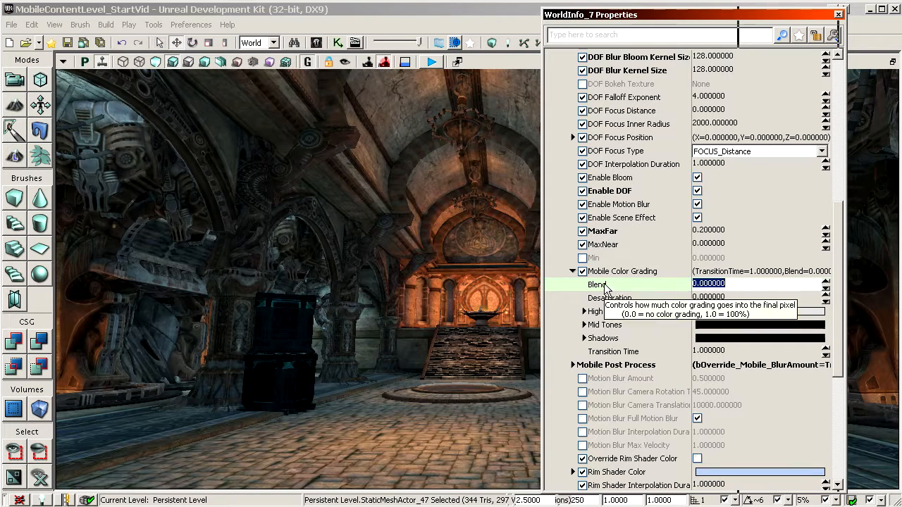
text(1)
key(Return)
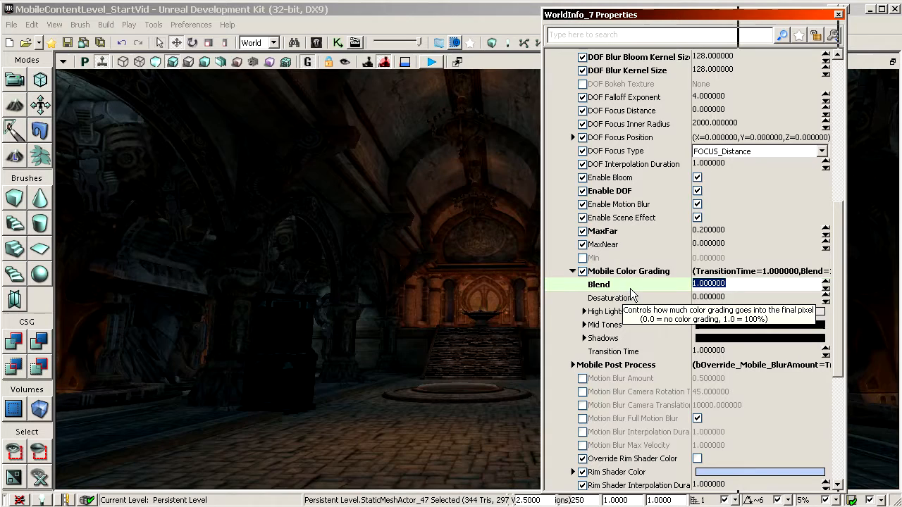
text(0.5)
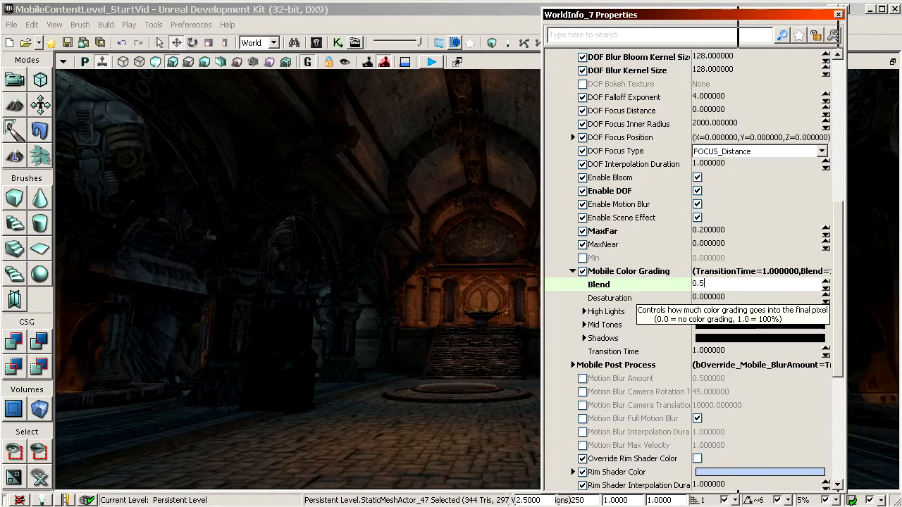
key(Return)
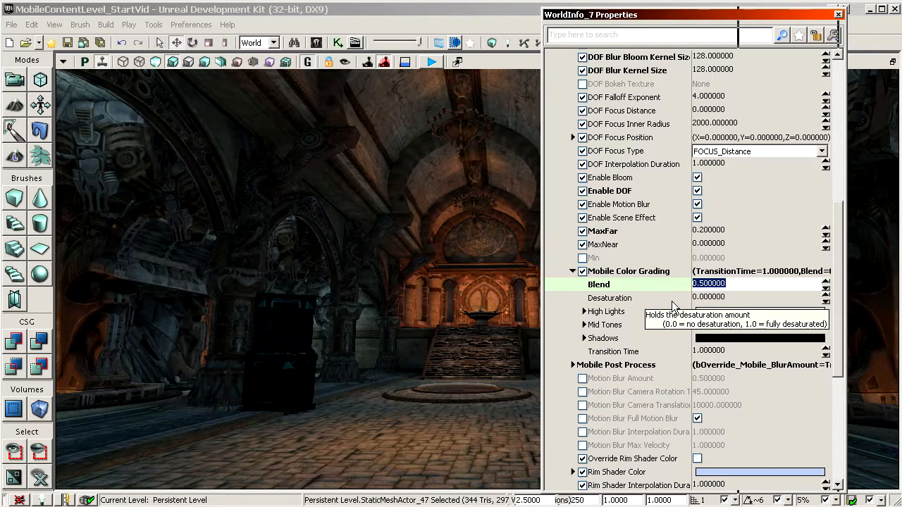
text(1)
key(Return)
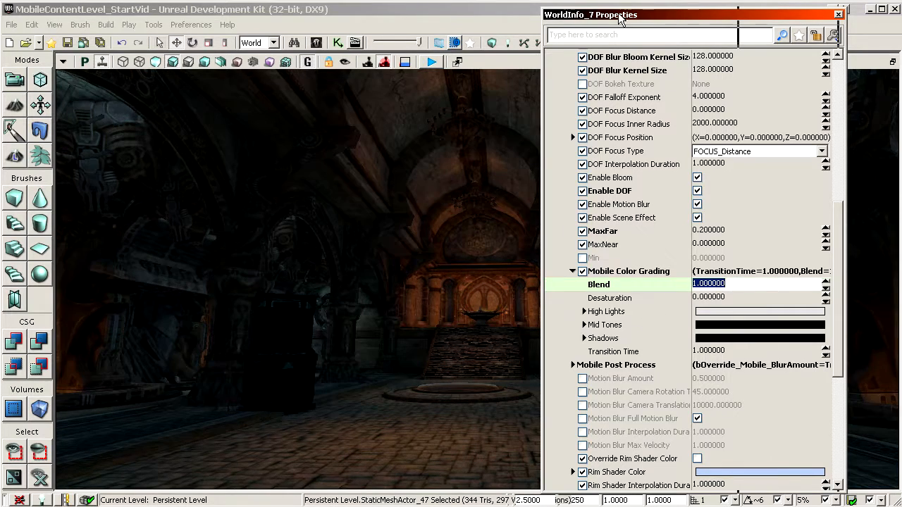
Try Mobile Color Grading Desaturation values of 1 and 0, and set it to 0.2
drag(618, 14, 709, 10)
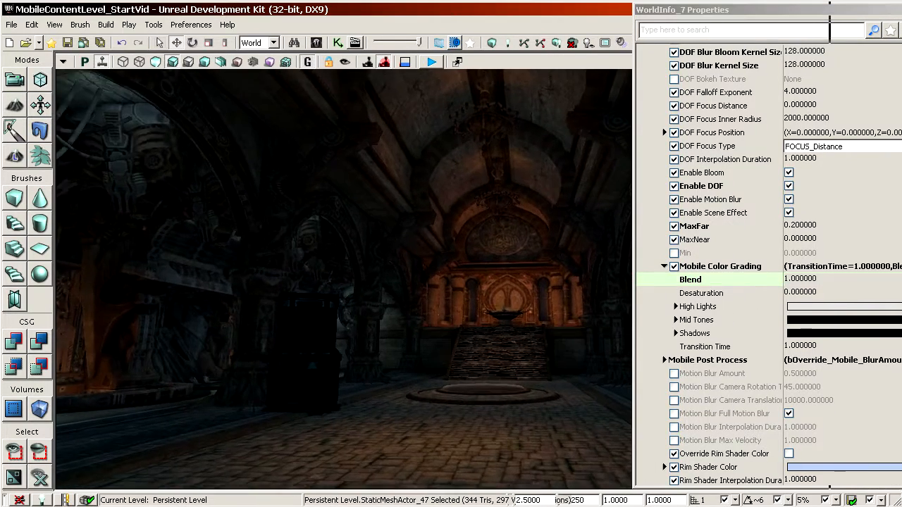
click(739, 294)
text(1)
key(Return)
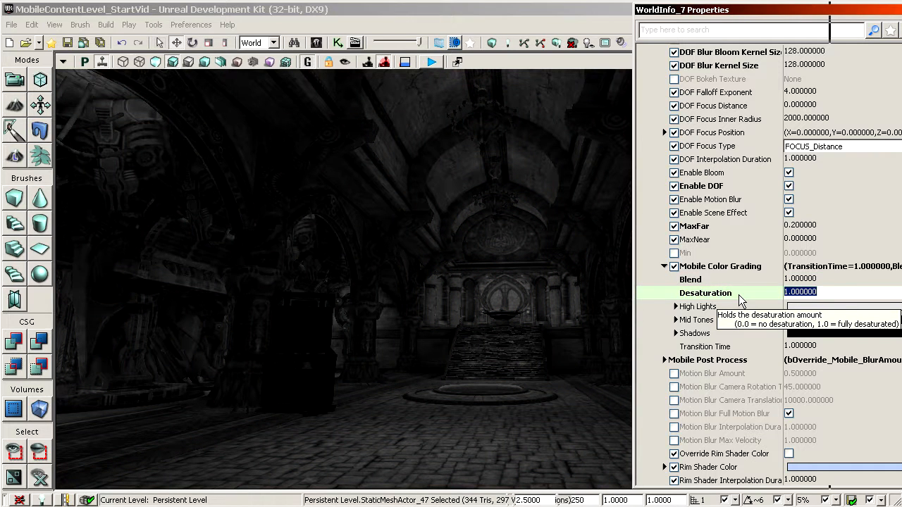
text(0.5)
key(Return)
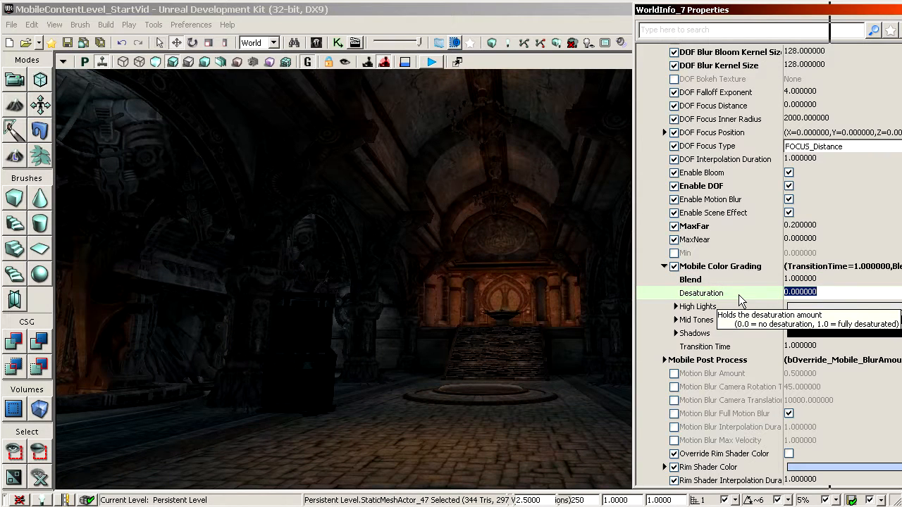
text(0.2)
key(Return)
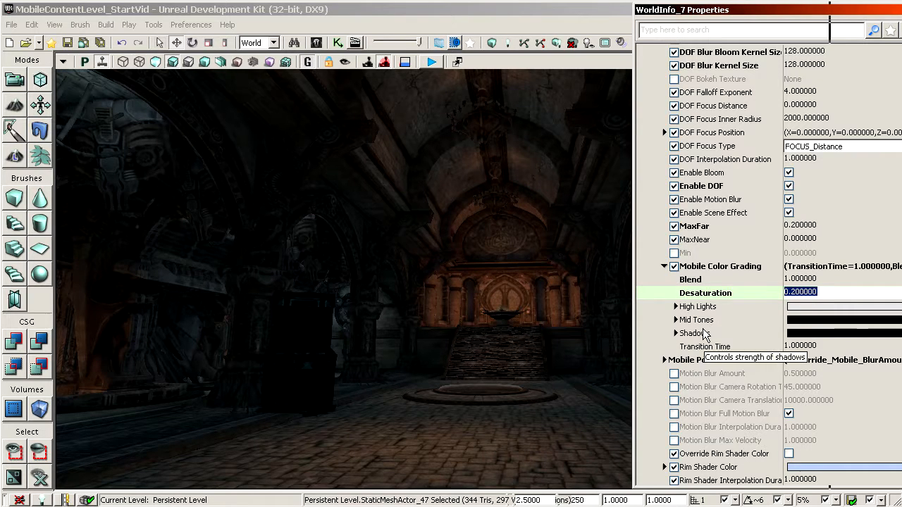
Expand the High Lights and Mid Tones color channels and set the High Lights R, G and B to 0.5
click(705, 307)
click(705, 373)
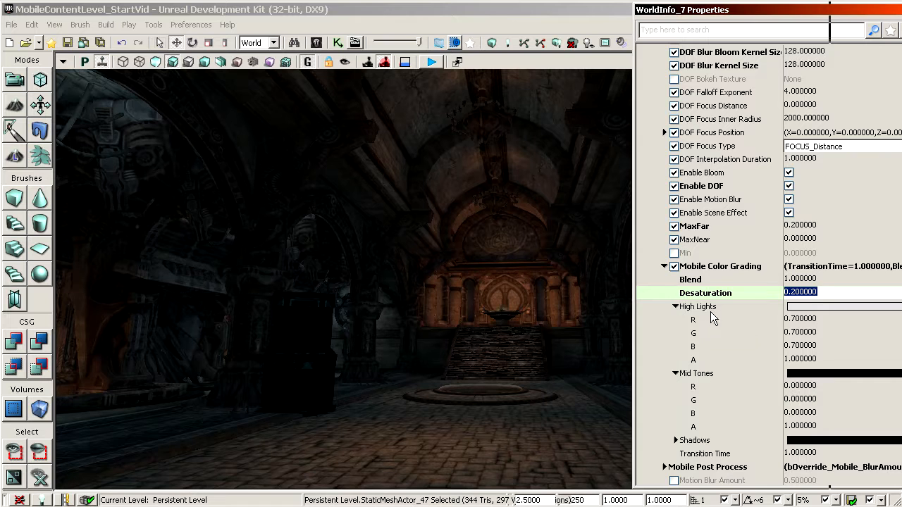
click(809, 320)
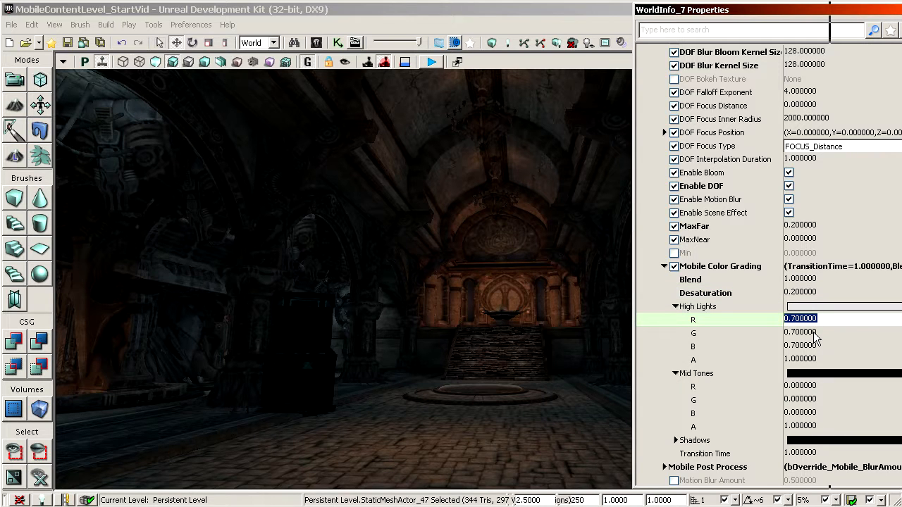
text(0.5)
key(Tab)
text(0.5)
key(Tab)
text(0.)
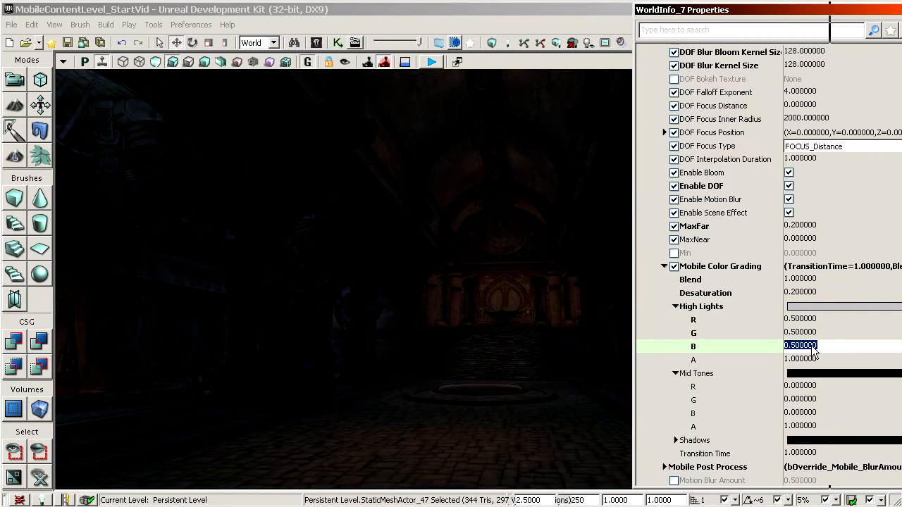
Set the High Lights B, G and R channels to 1
text(1)
click(812, 334)
text(1)
click(811, 323)
text(1)
click(813, 336)
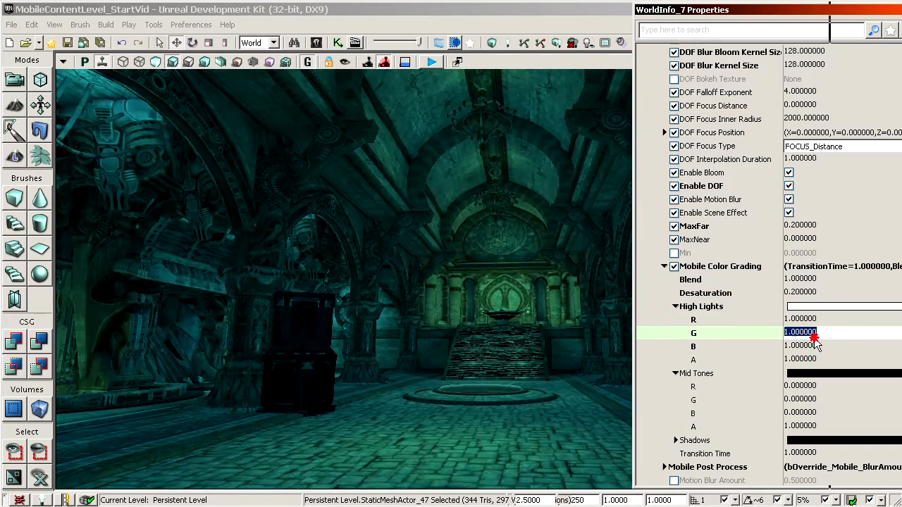
Try a value of 4 for the High Lights R, G and B channels
click(816, 322)
text(4)
click(811, 333)
text(4)
click(813, 343)
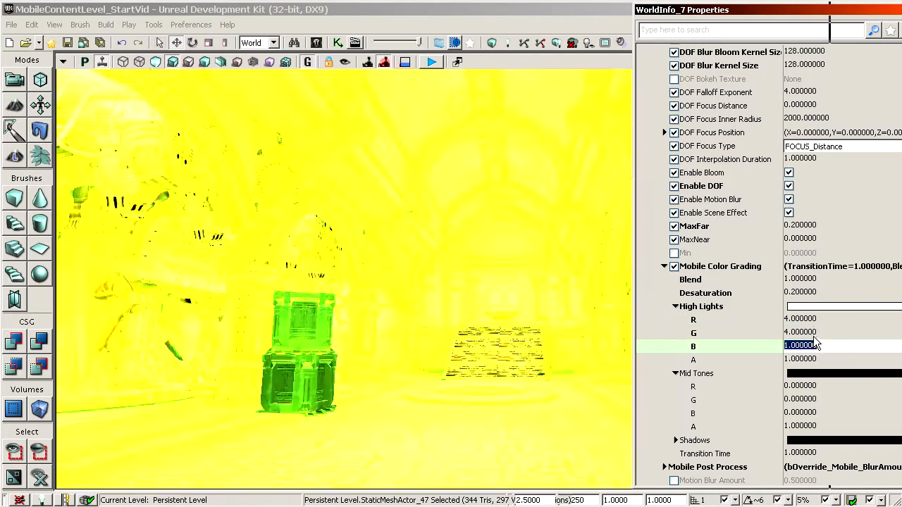
text(4)
key(Return)
Reset the High Lights B, G and R channels to 1
text(1.0)
click(810, 334)
text(1)
click(811, 344)
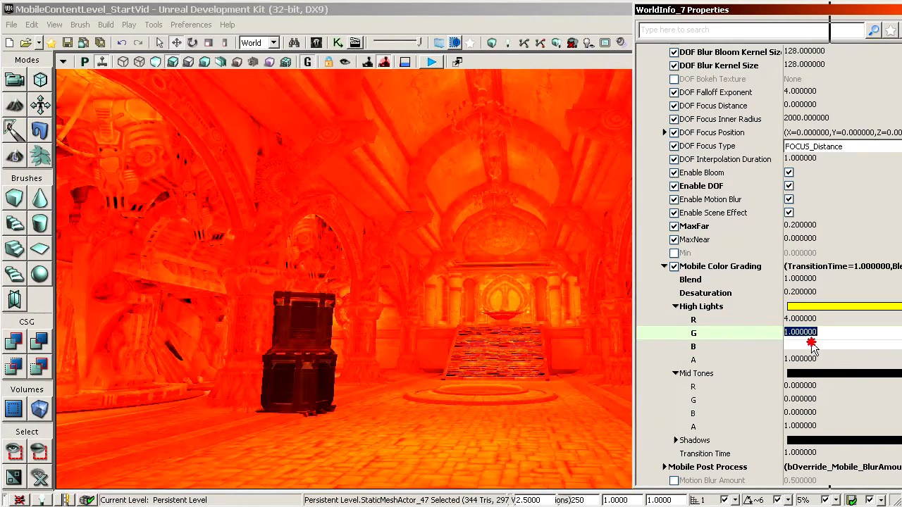
text(1)
click(809, 323)
text(1)
key(Return)
Try a High Lights tint with G at 0.7, B at 0.6 and R at 0.7
click(809, 333)
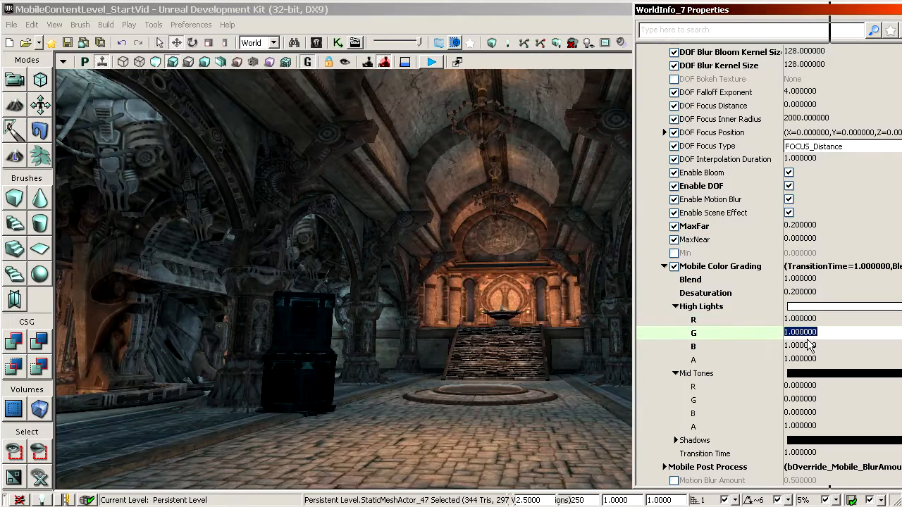
text(0.7)
key(Return)
click(811, 346)
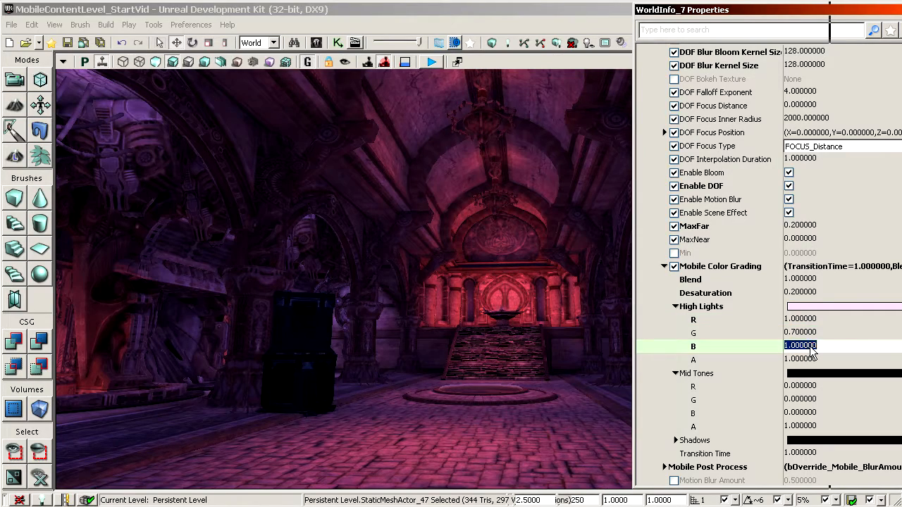
text(0.6)
key(Return)
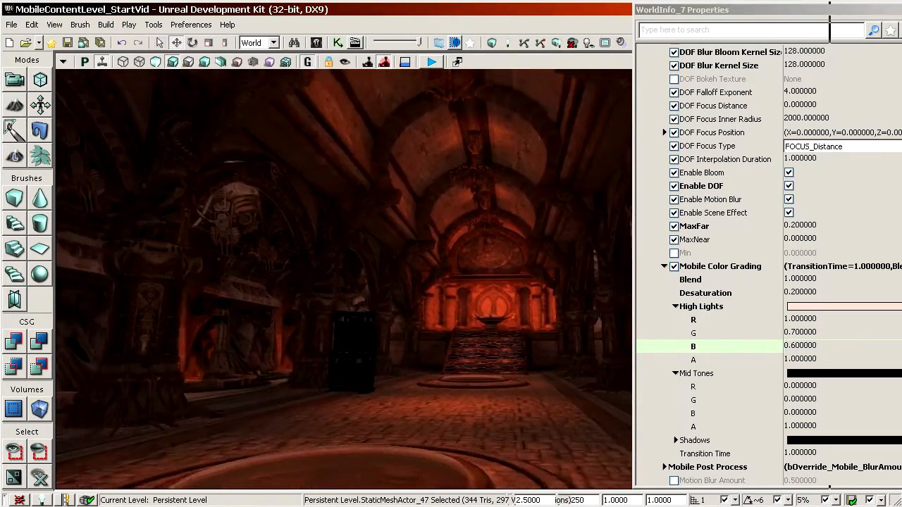
click(801, 323)
text(0.7)
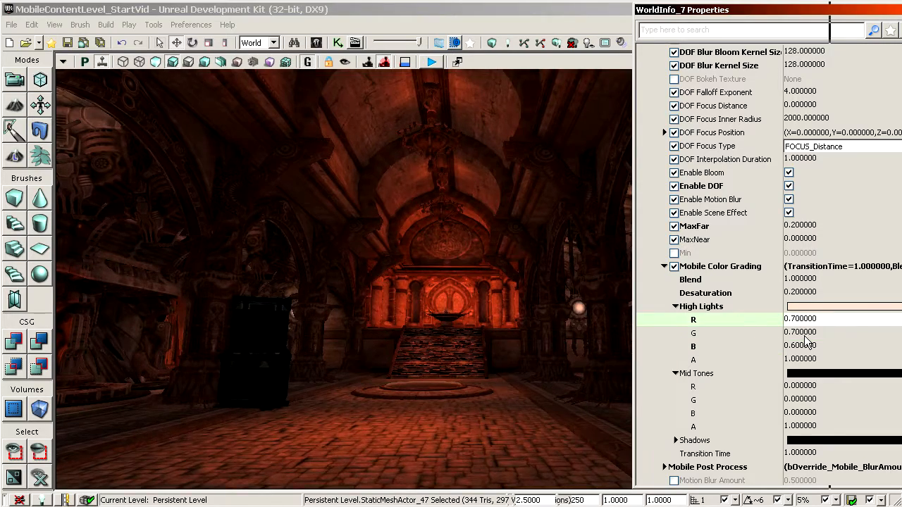
key(Return)
Return all three High Lights color channels to 1
click(808, 333)
text(1)
key(Return)
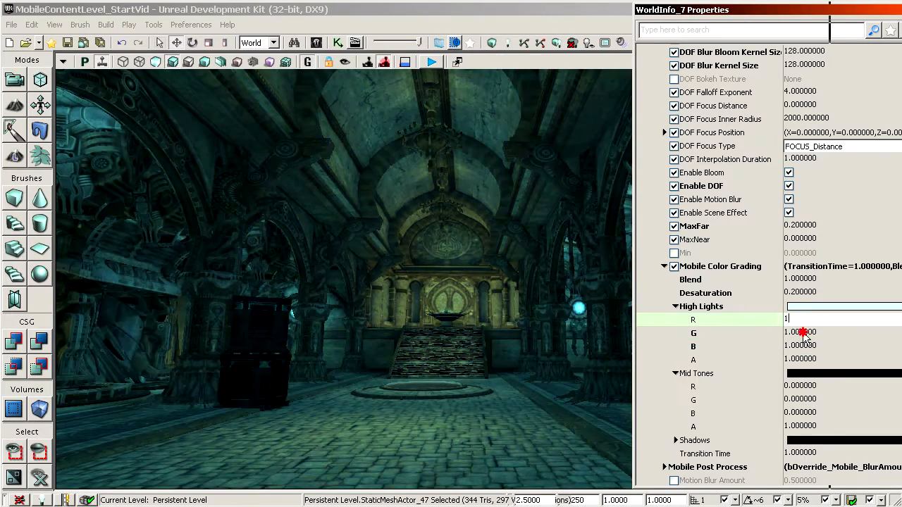
Try Mid Tones R values of 2 and 1 in Mobile Color Grading
scroll(809, 358, down, 1)
click(816, 315)
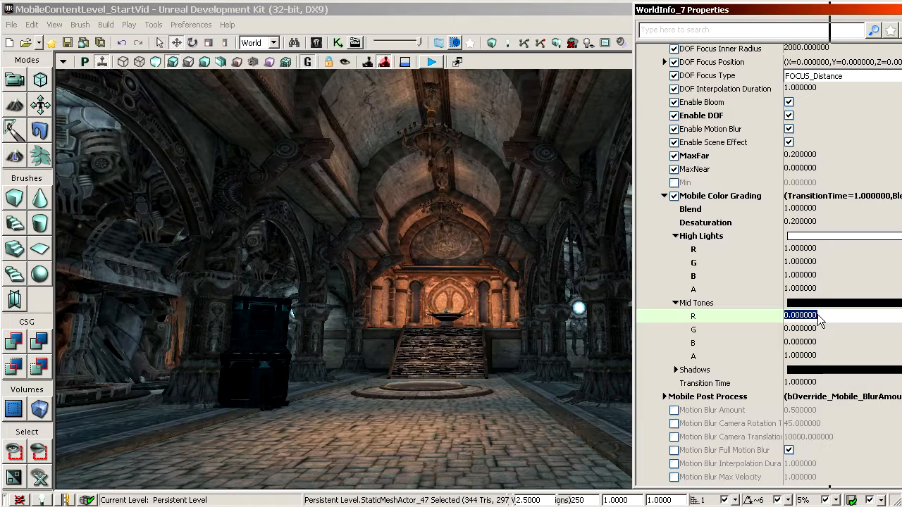
text(2)
key(Return)
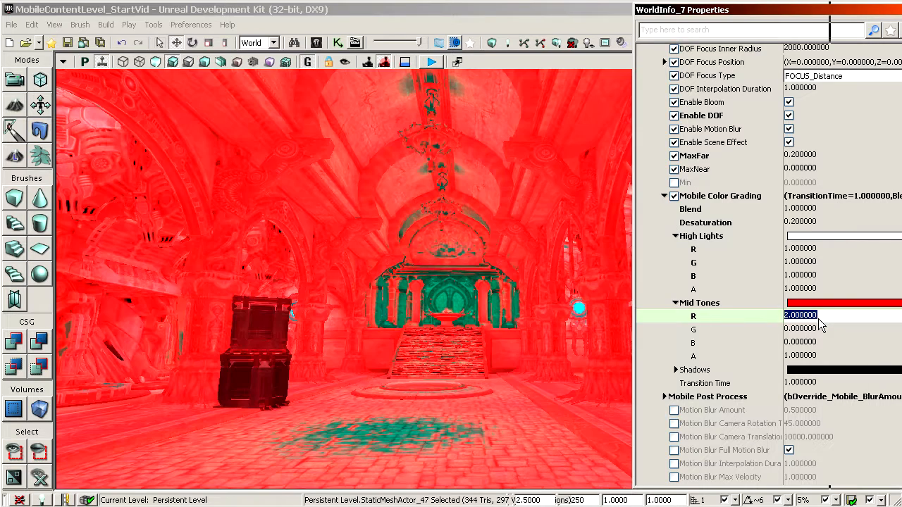
text(1)
key(Return)
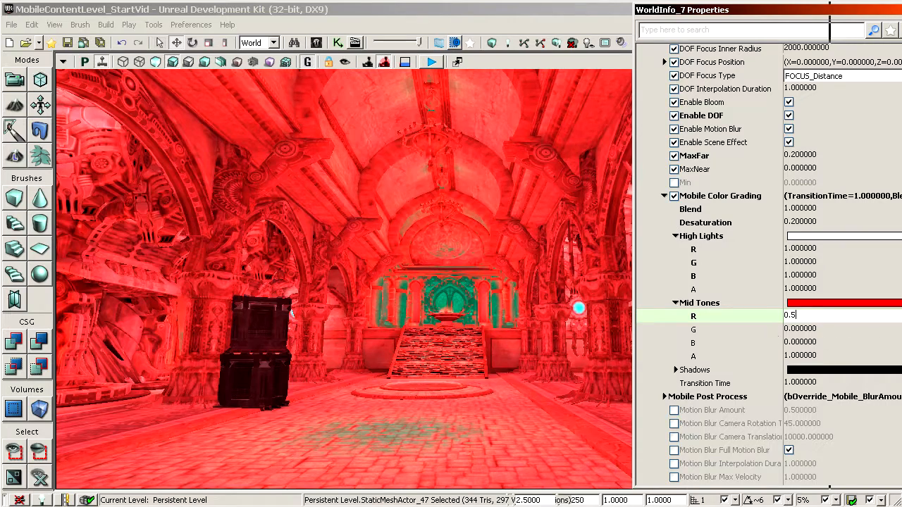
Try Mid Tones R values of 0.5, 0.1 and 0.2, and set it to 0.4
text(0.5)
key(Return)
text(0.1)
key(Return)
text(0.2)
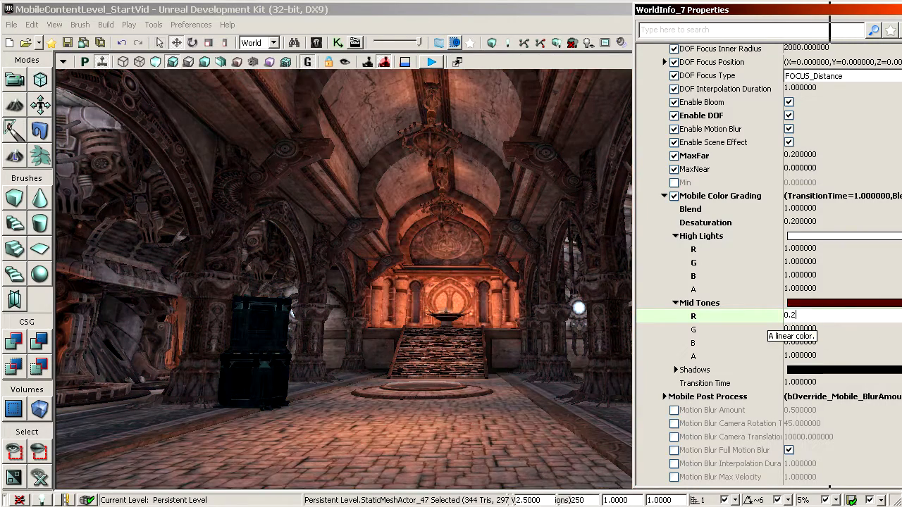
key(Return)
text(0.4)
key(Return)
Try Mid Tones G values of 0.4 and 1, and set R to 1
click(818, 332)
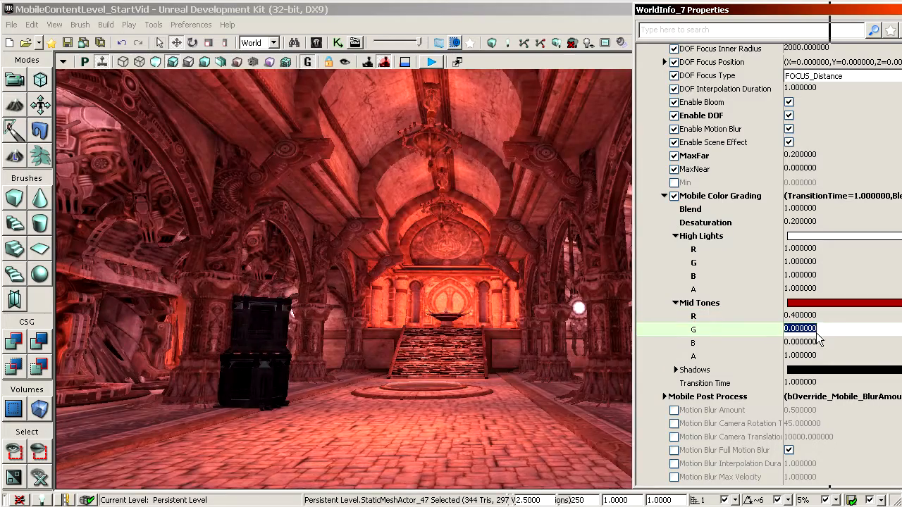
text(0.4)
key(Return)
click(819, 341)
click(816, 329)
text(1)
click(816, 317)
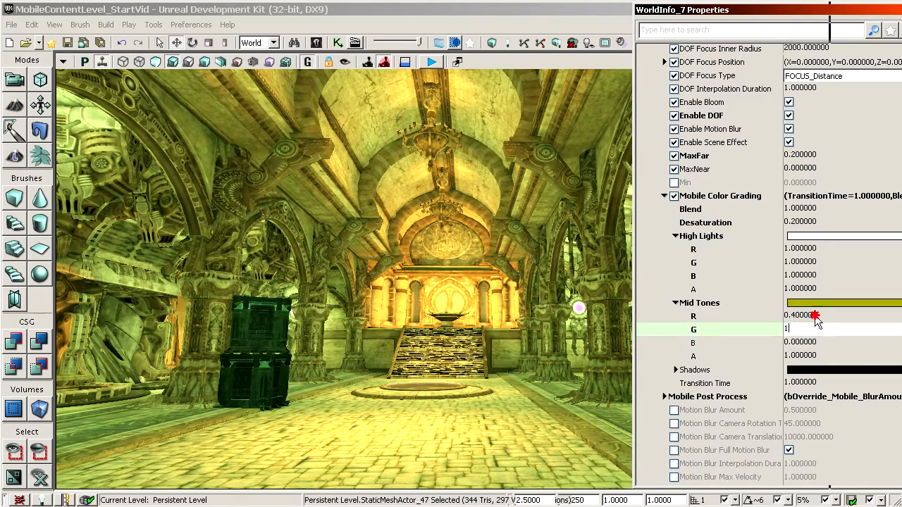
text(1)
Reset the Mid Tones B, G and R channels to 0
click(816, 341)
text(0)
click(811, 327)
text(0)
click(806, 317)
text(0)
key(Return)
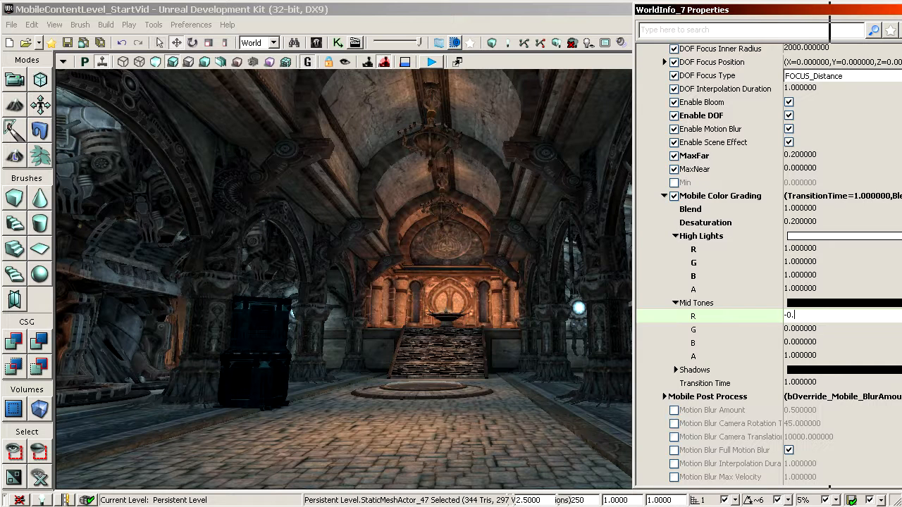
Set the Mid Tones R channel to -0.3 and copy that value to G and B
key(Return)
key(ctrl+c)
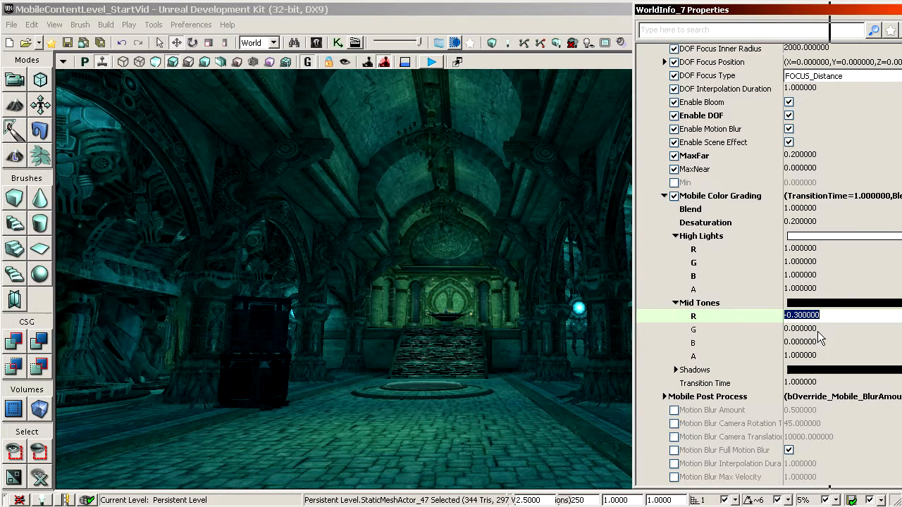
click(818, 331)
key(ctrl+v)
click(817, 339)
key(ctrl+v)
click(820, 330)
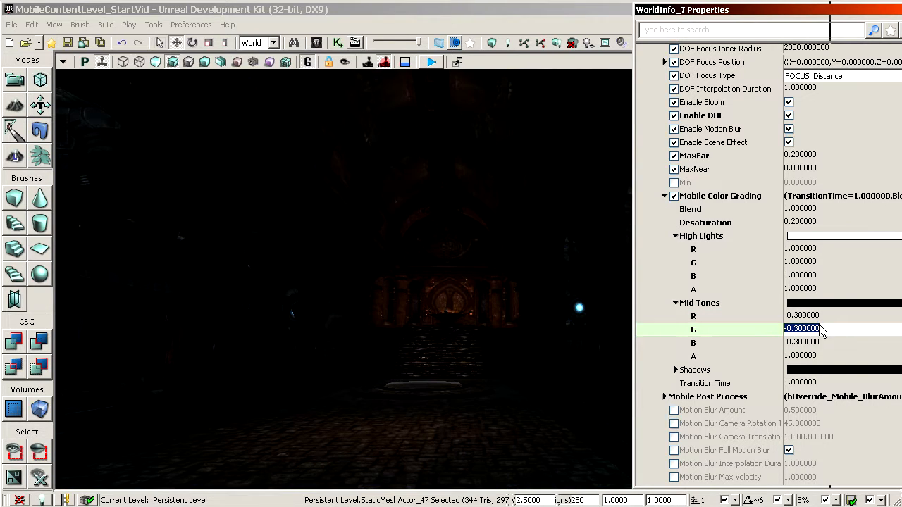
Try a value of 4 for the High Lights R, G and B channels, returning B to 1
click(807, 251)
text(4)
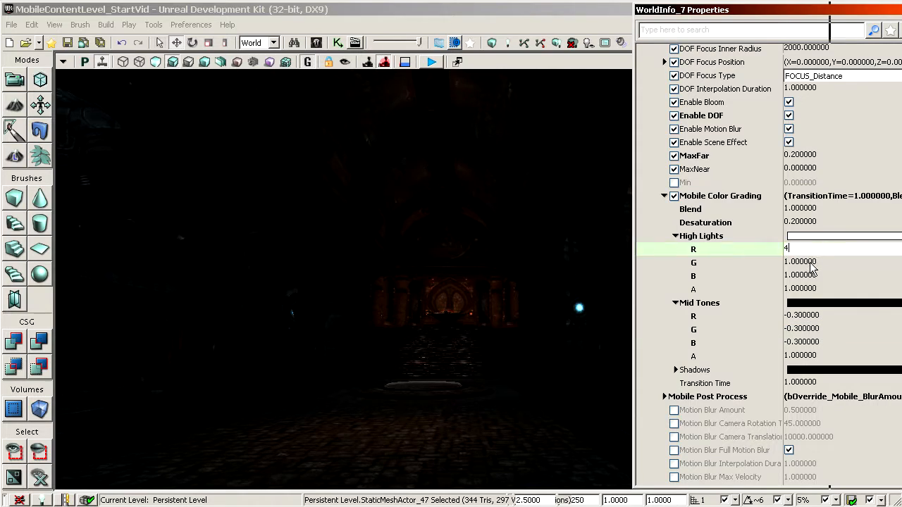
click(809, 262)
text(4)
click(809, 274)
text(4)
key(Return)
text(1)
Set the High Lights R, G and B channels to 2
click(808, 249)
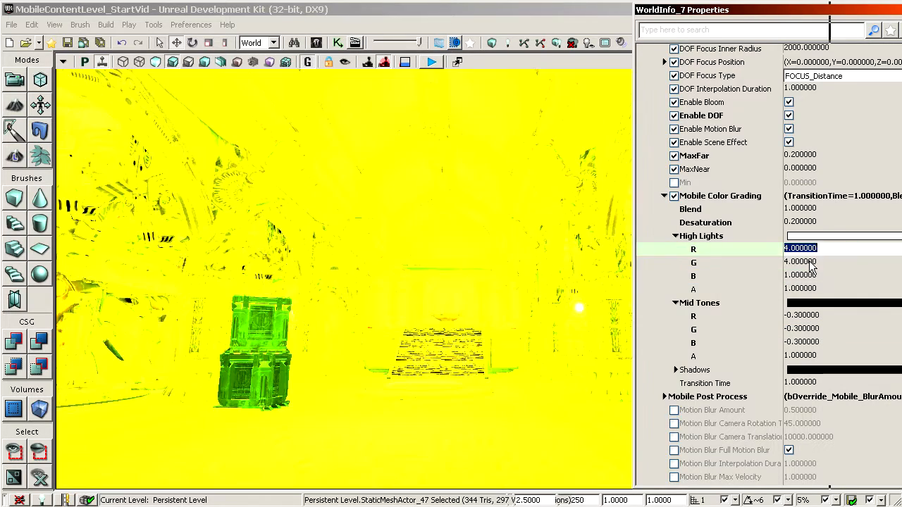
text(2)
click(809, 262)
text(2)
click(809, 275)
text(2)
key(Return)
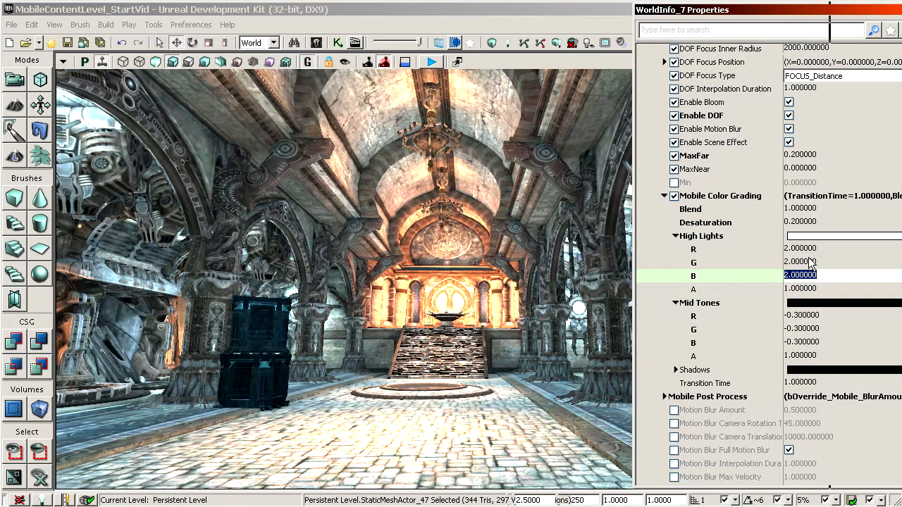
click(809, 262)
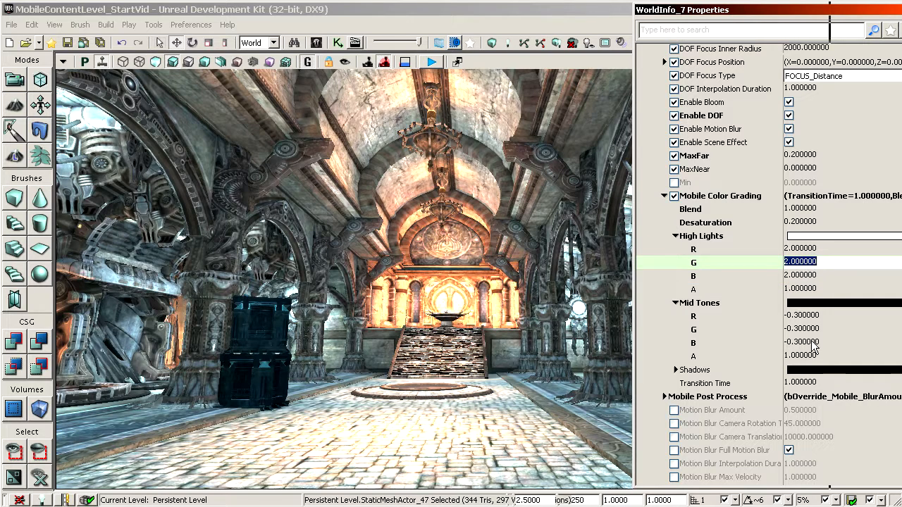
Set the Mid Tones R channel to -0.8, copy that value to G and B, and check the look of the hall
click(803, 315)
text(*)
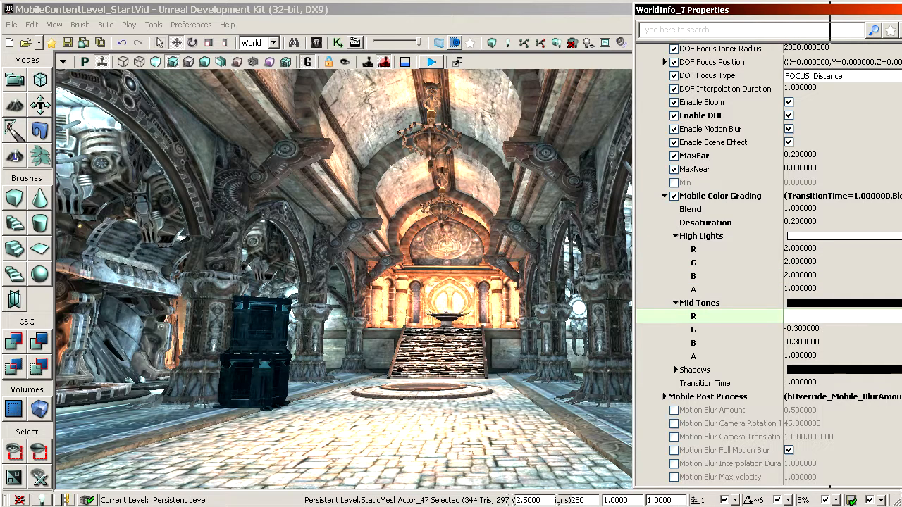
text(0.8)
key(Return)
key(ctrl+c)
click(815, 330)
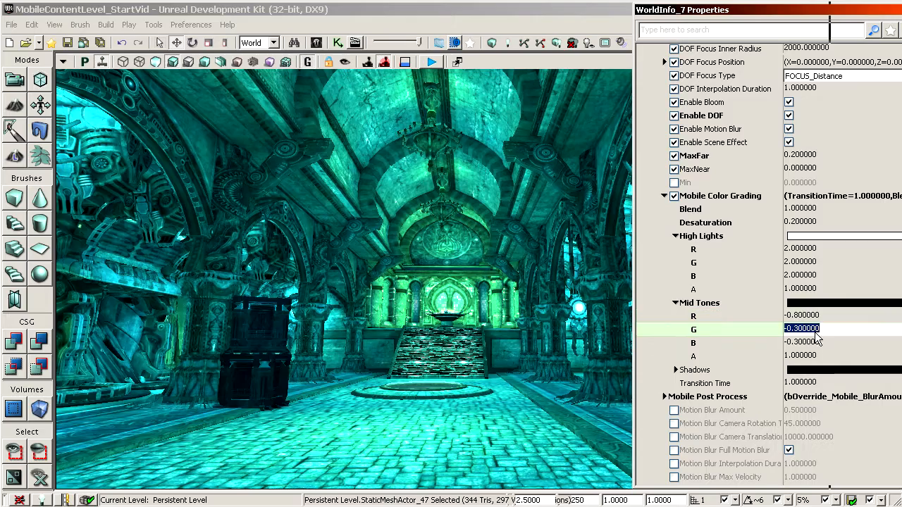
key(ctrl+v)
click(814, 342)
key(ctrl+v)
click(815, 330)
drag(521, 352, 532, 282)
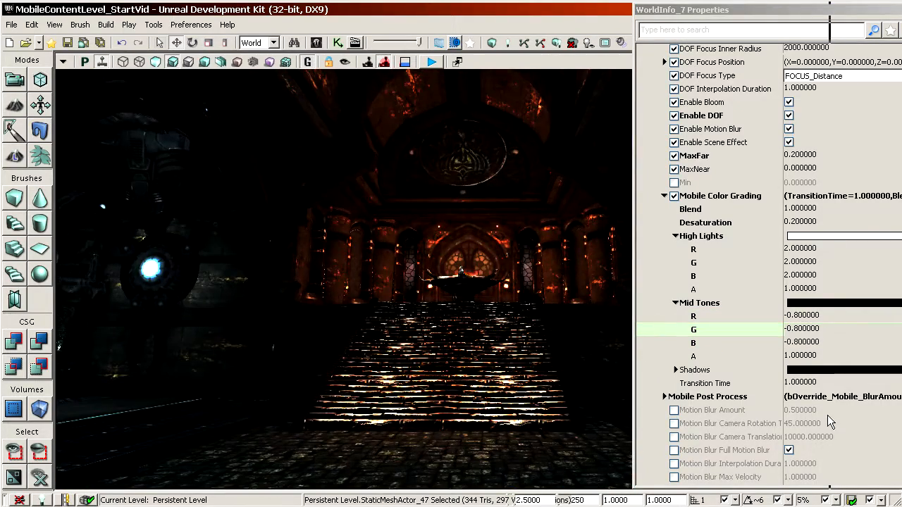
drag(414, 276, 409, 373)
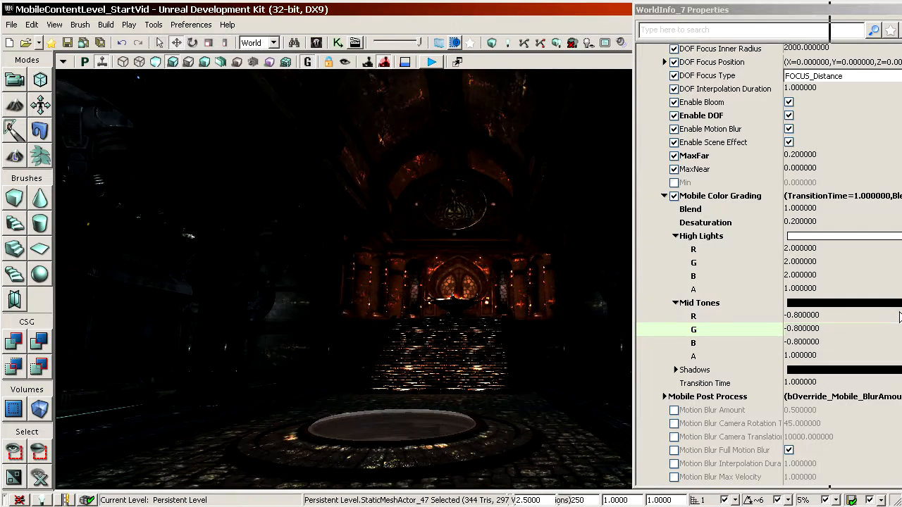
Set the Mid Tones R, G and B channels to -0.1
click(863, 318)
text(-0.1)
key(Return)
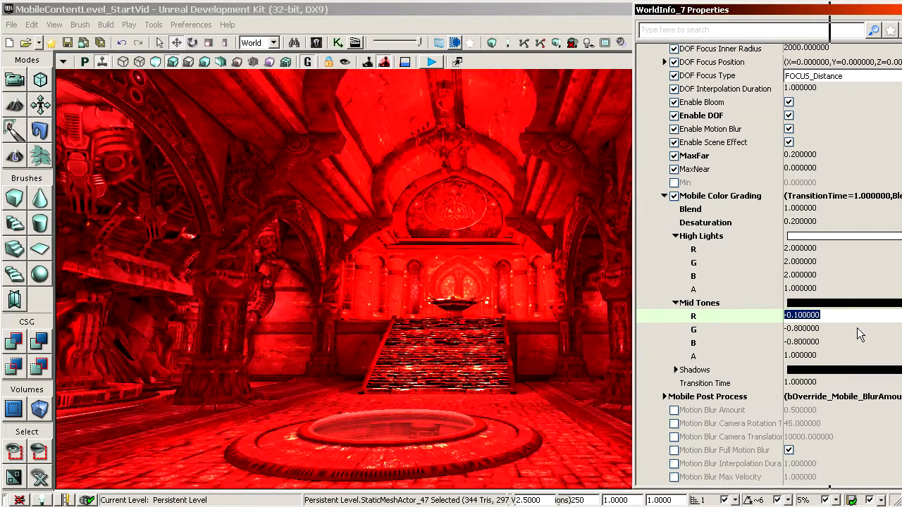
click(857, 327)
text(-0.1)
key(Return)
click(848, 342)
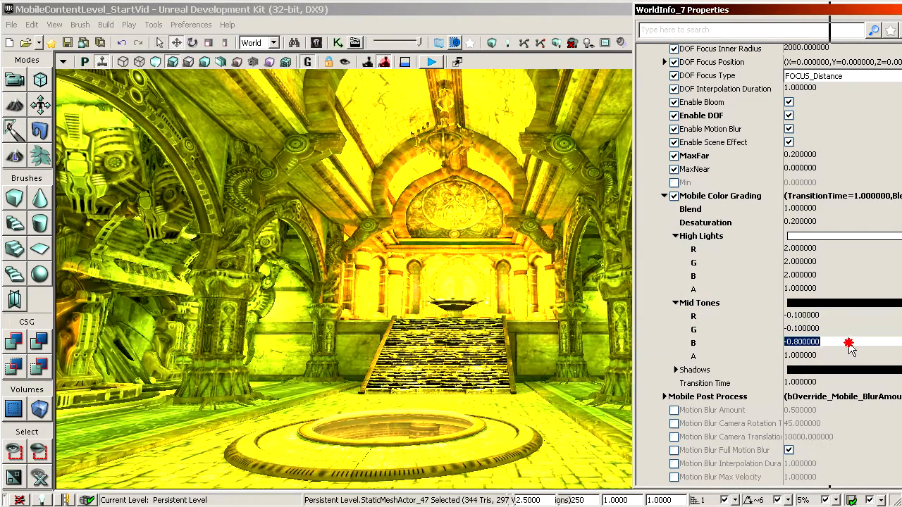
text(-0.1)
key(Return)
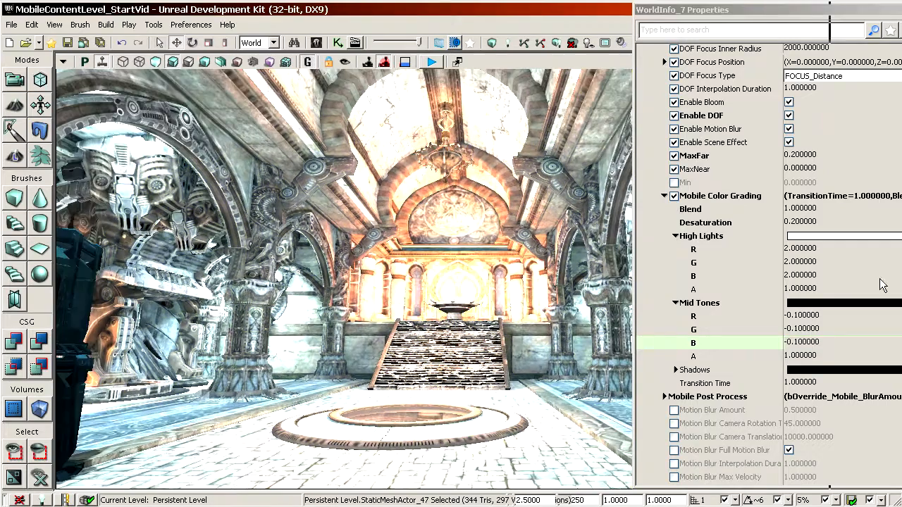
Set the High Lights R, G and B channels to 1
click(823, 248)
text(1)
click(818, 265)
text(1)
click(818, 275)
text(1)
click(821, 263)
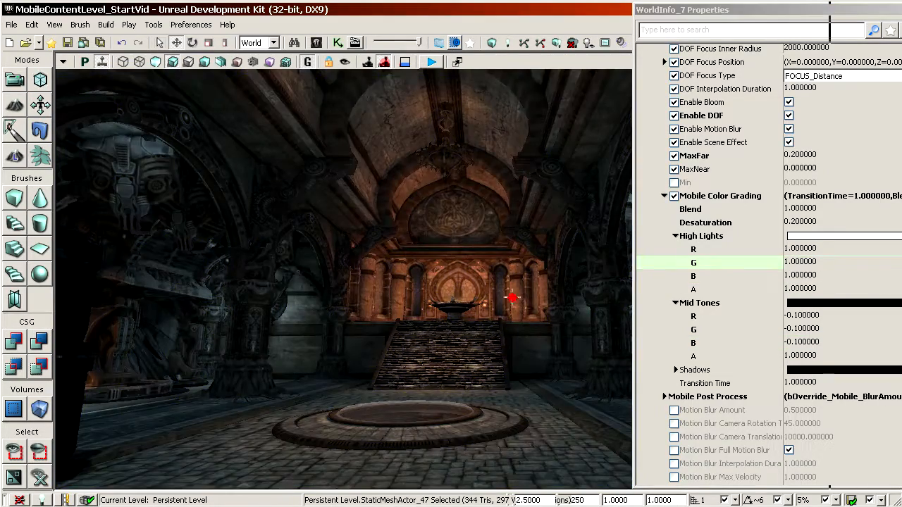
drag(512, 298, 516, 266)
drag(344, 279, 272, 324)
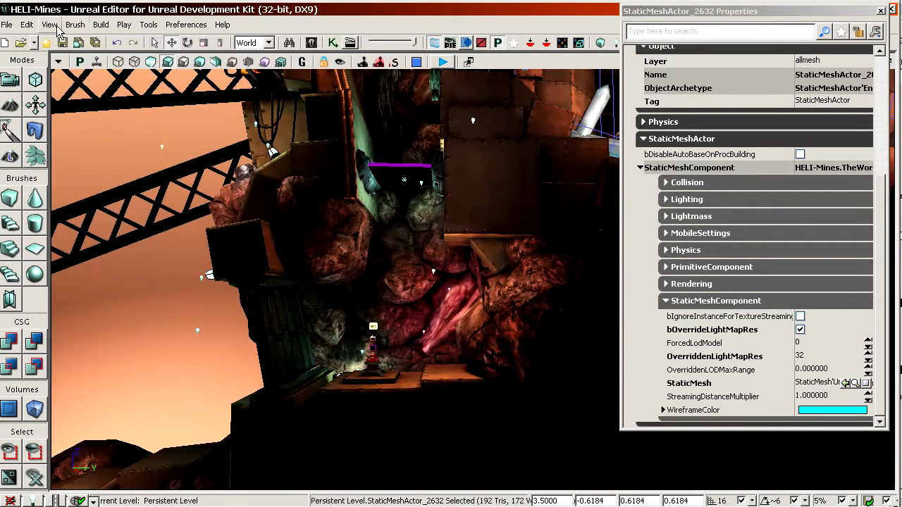
Open the World Properties of the HELI-Mines level and examine its MobilePostProcess and MobileColorGrading settings
click(51, 25)
click(74, 82)
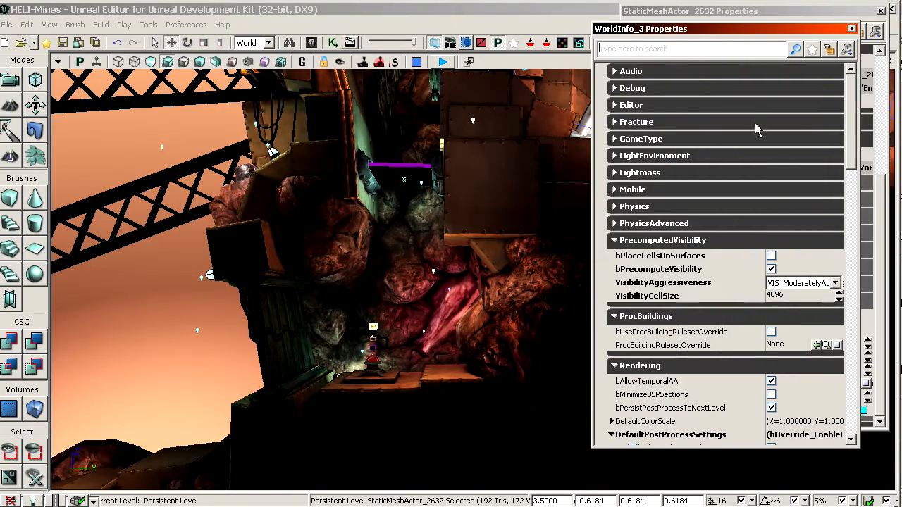
drag(847, 122, 866, 321)
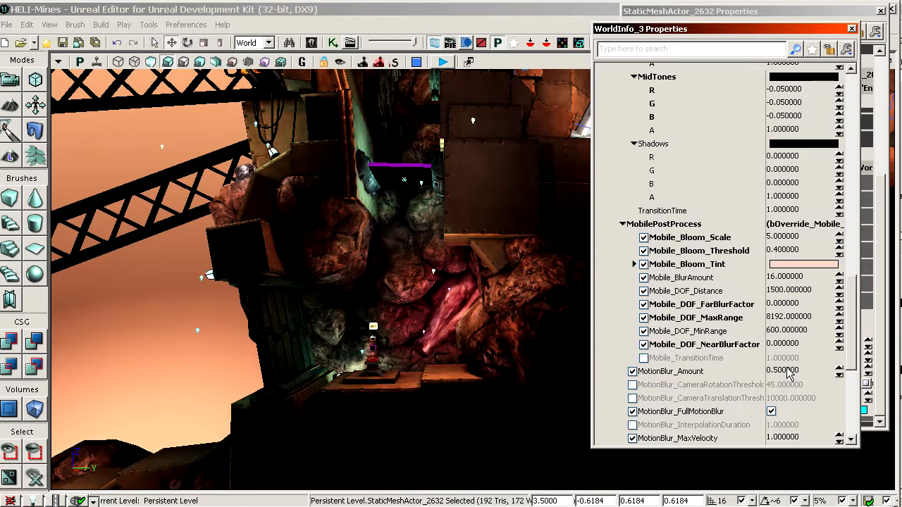
scroll(817, 282, up, 5)
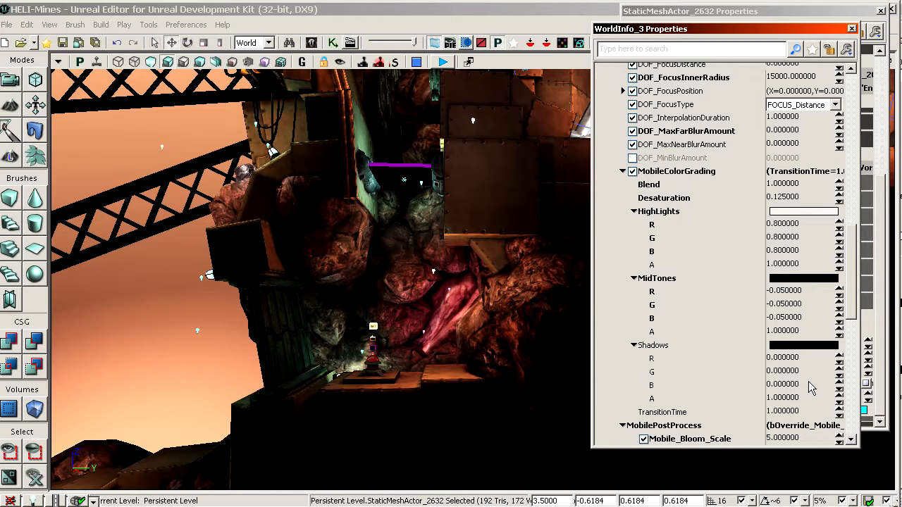
Inspect the HELI-Mines environment from several viewpoints to see its mobile color grading
drag(521, 289, 523, 331)
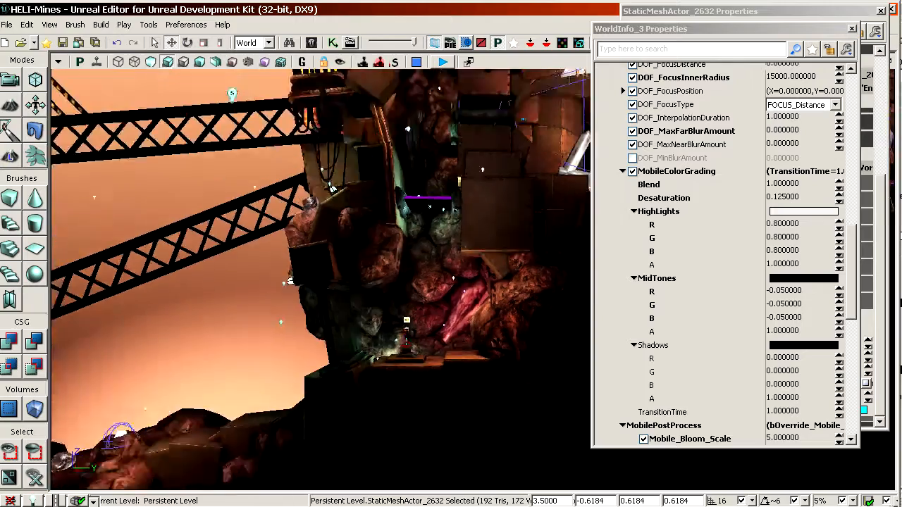
middle_drag(522, 289, 479, 430)
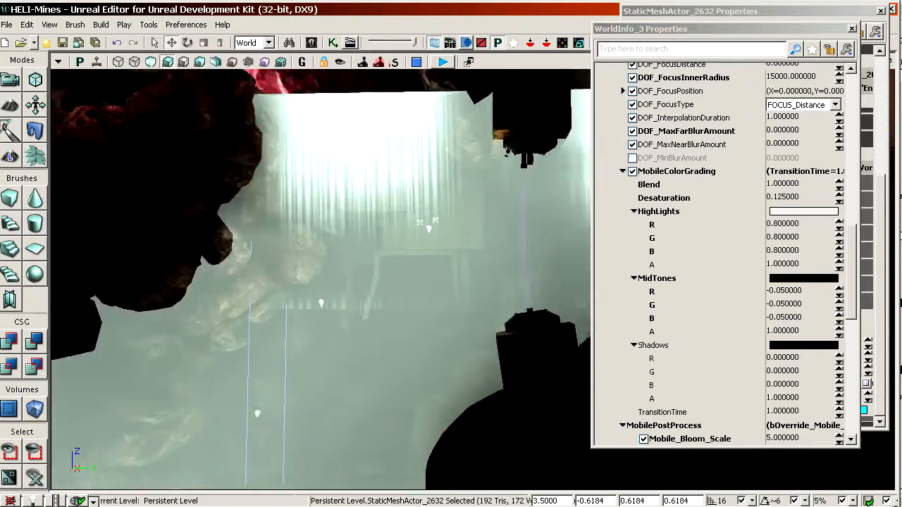
drag(448, 254, 449, 317)
middle_drag(448, 317, 445, 282)
drag(446, 282, 457, 340)
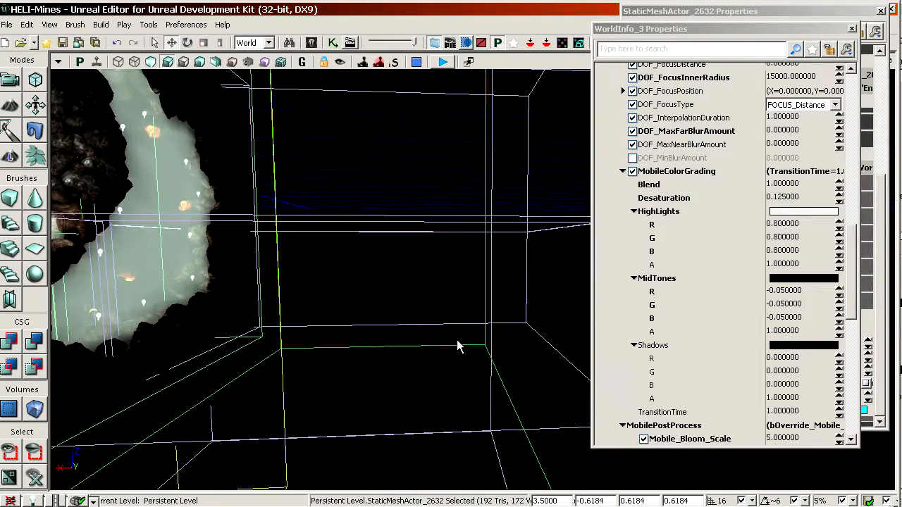
Open the properties of the post-process volume in the mine and examine its MobileColorGrading highlights and midtones and its MobilePostProcess settings
click(444, 321)
drag(694, 14, 633, 22)
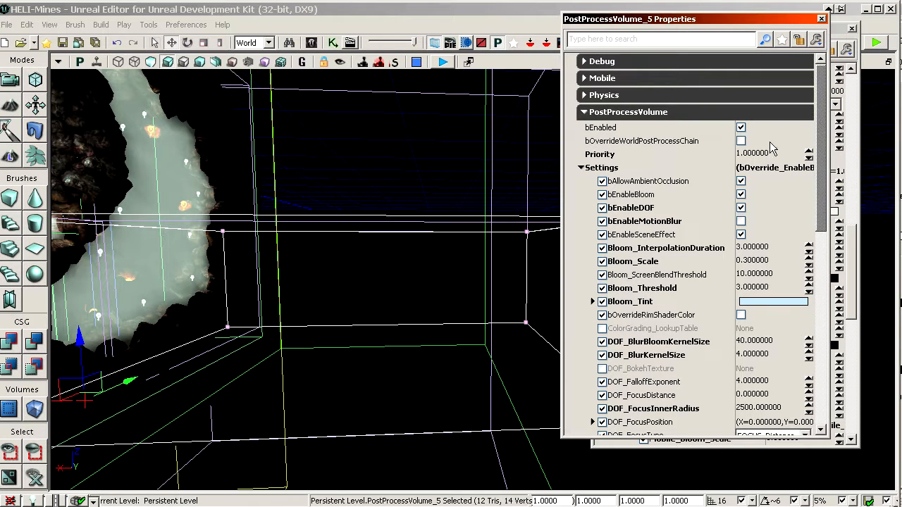
drag(820, 131, 822, 308)
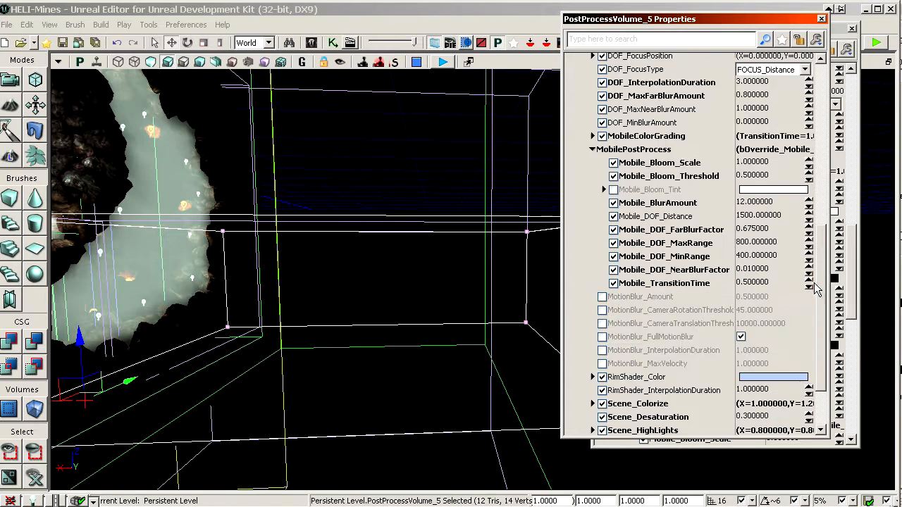
double_click(650, 137)
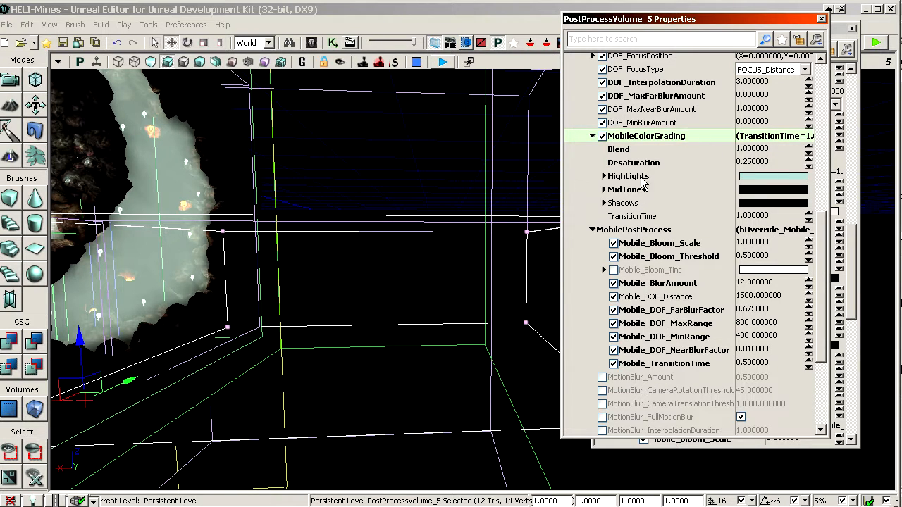
click(635, 187)
click(635, 178)
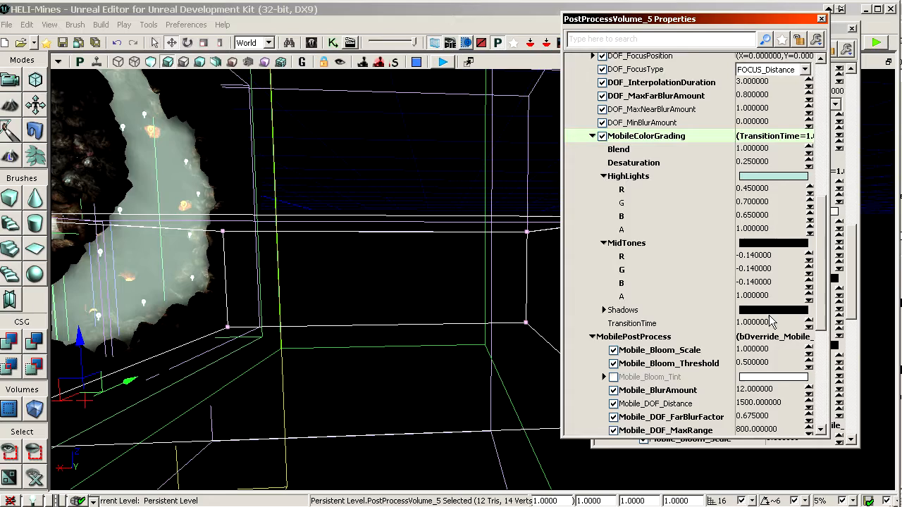
scroll(796, 247, down, 1)
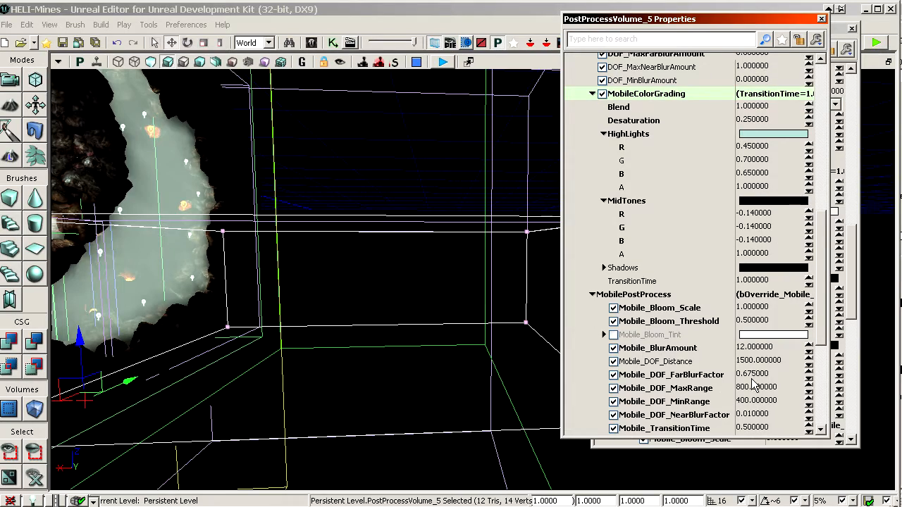
Inspect the cave from within the post-process volume to see its color grading, and close the volume and WorldInfo properties
drag(427, 319, 363, 197)
click(381, 61)
drag(373, 148, 441, 244)
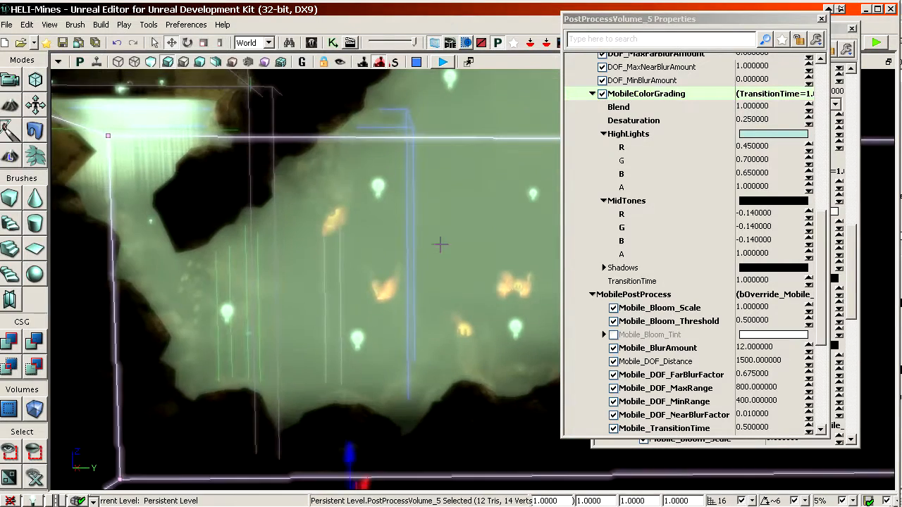
click(821, 20)
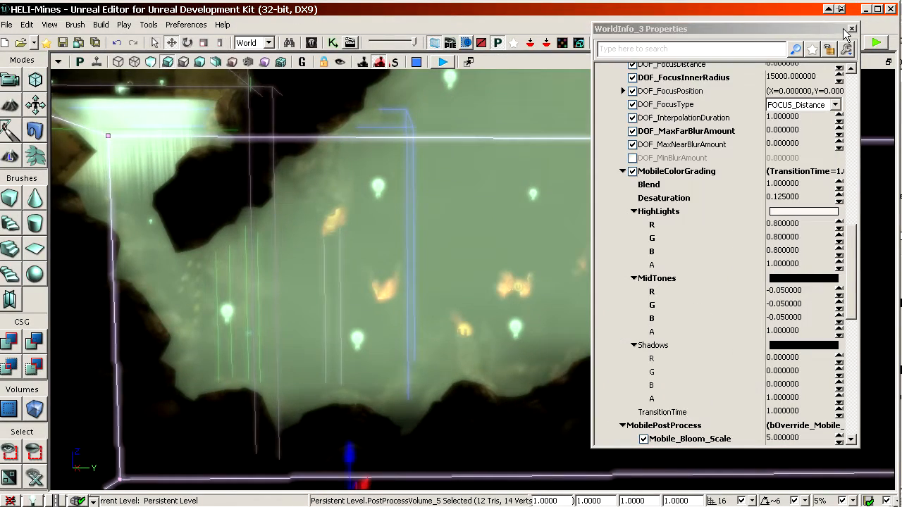
click(851, 30)
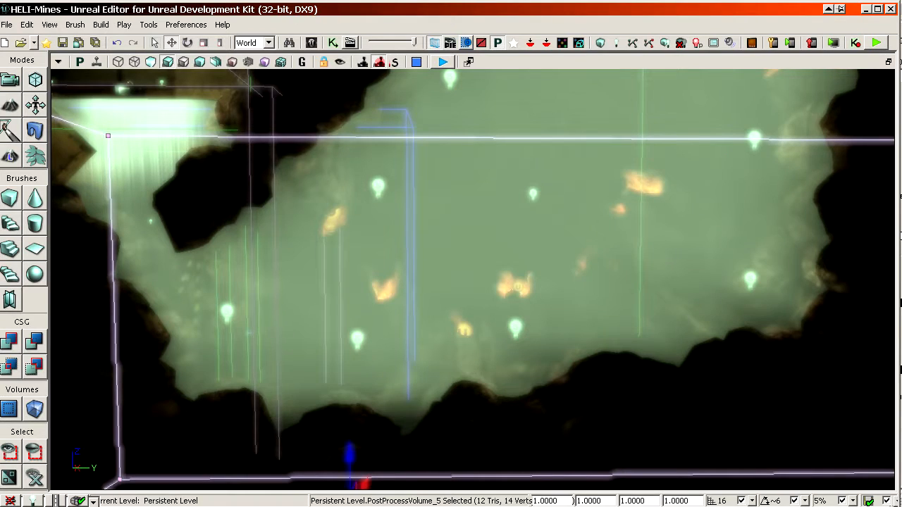